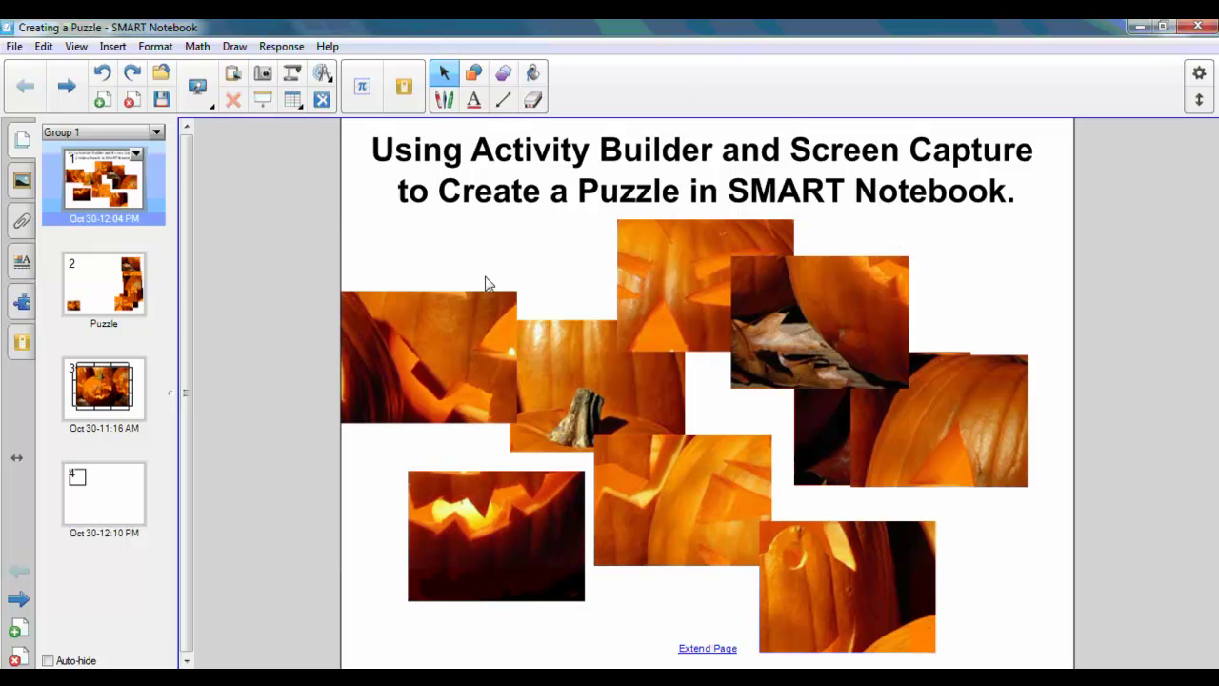
- Open the Puzzle page and slide the bottom stack piece left along the page
{"action": "left_click", "coordinate": [140, 295]}
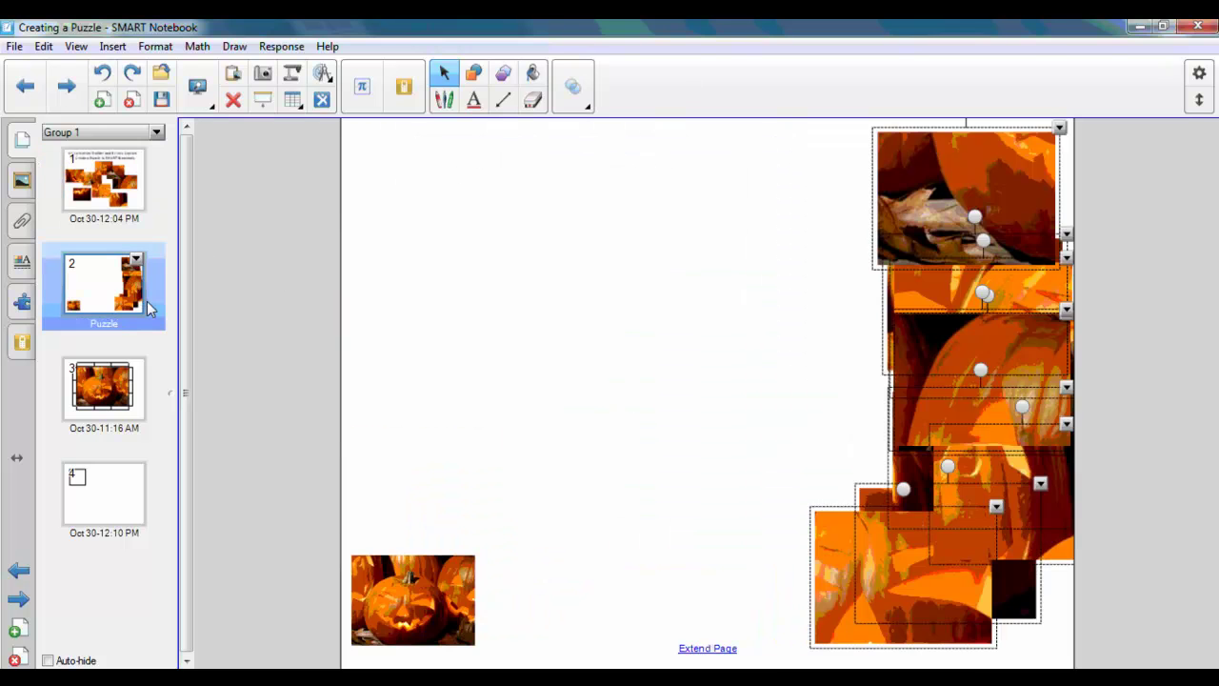
{"action": "left_click", "coordinate": [720, 582]}
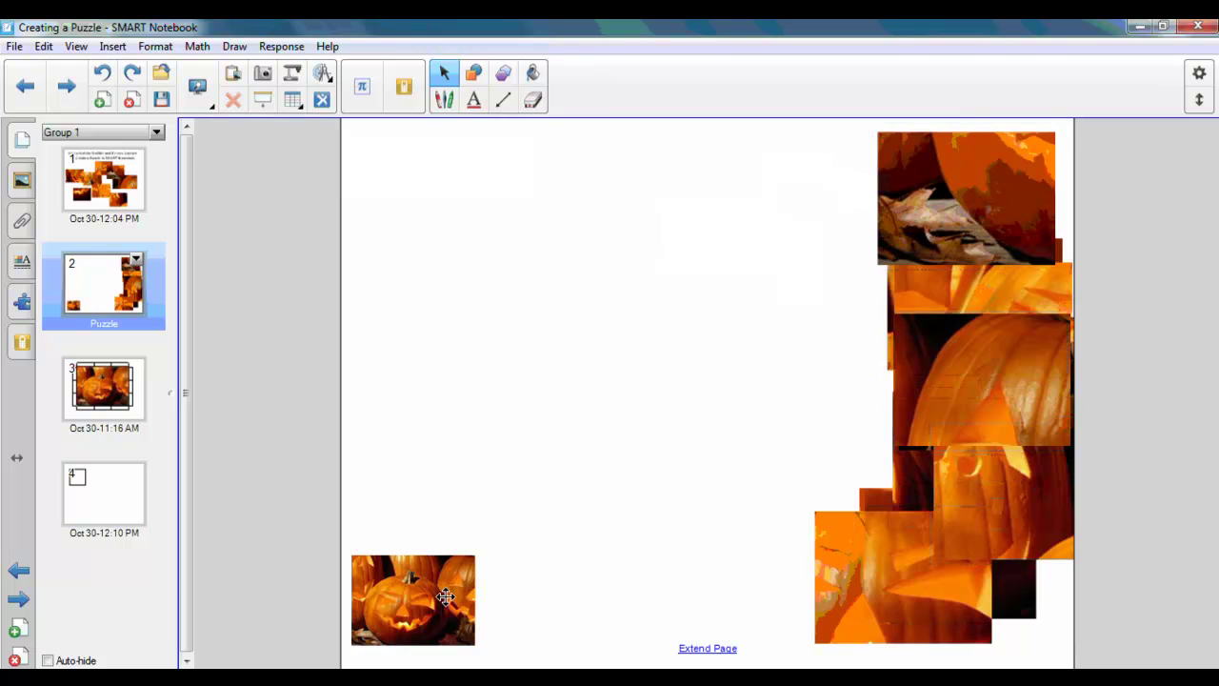
{"action": "left_click", "coordinate": [885, 600]}
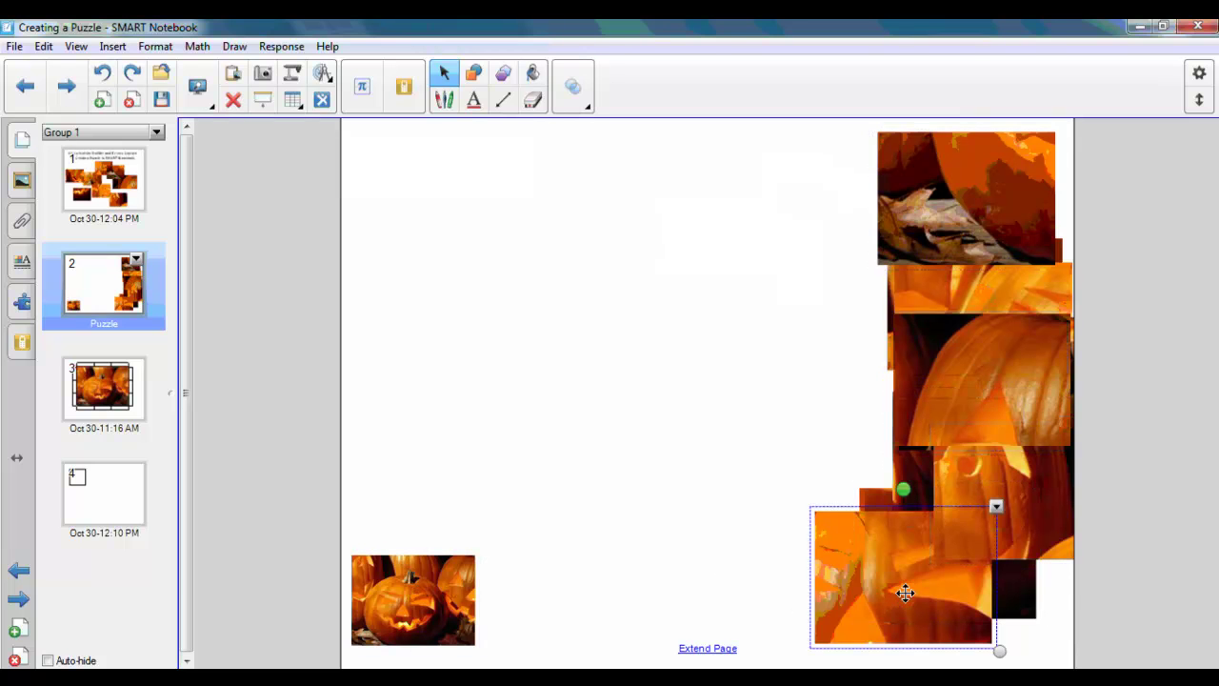
{"action": "left_click_drag", "start_coordinate": [900, 598], "coordinate": [758, 598]}
{"action": "left_click_drag", "start_coordinate": [988, 528], "coordinate": [938, 586]}
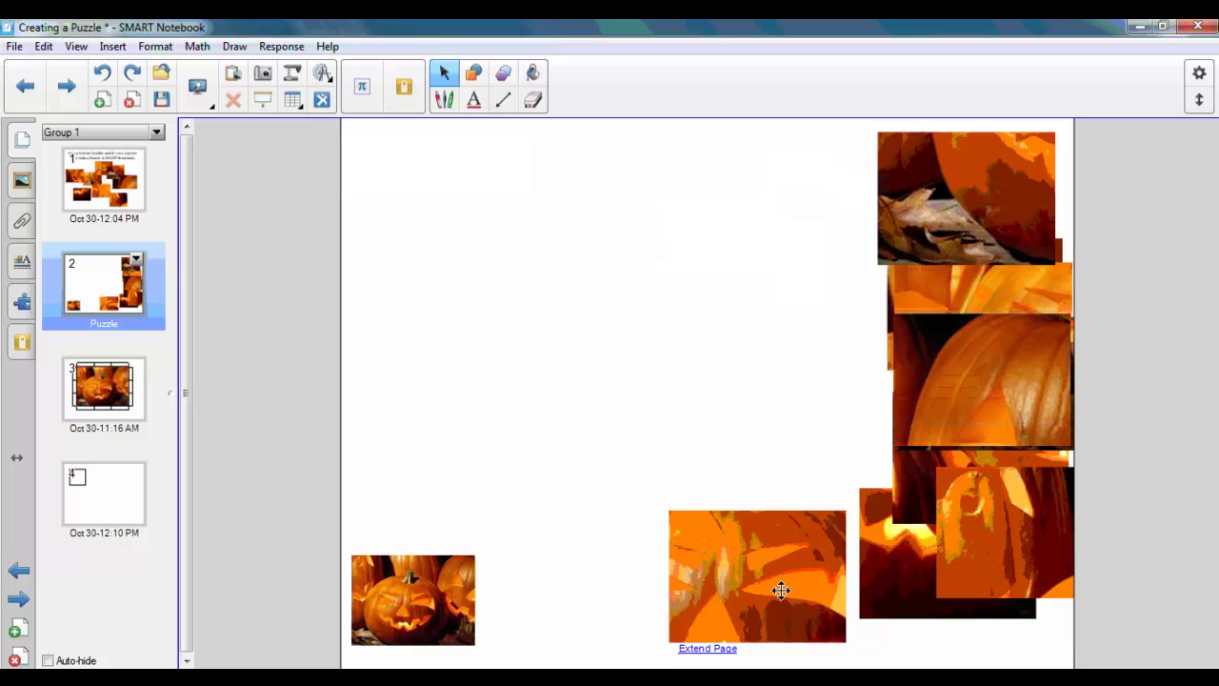
- Spread the orange, leaf and pumpkin pieces from the stack to mid-page, the left edge and the top
{"action": "left_click_drag", "start_coordinate": [778, 588], "coordinate": [587, 352]}
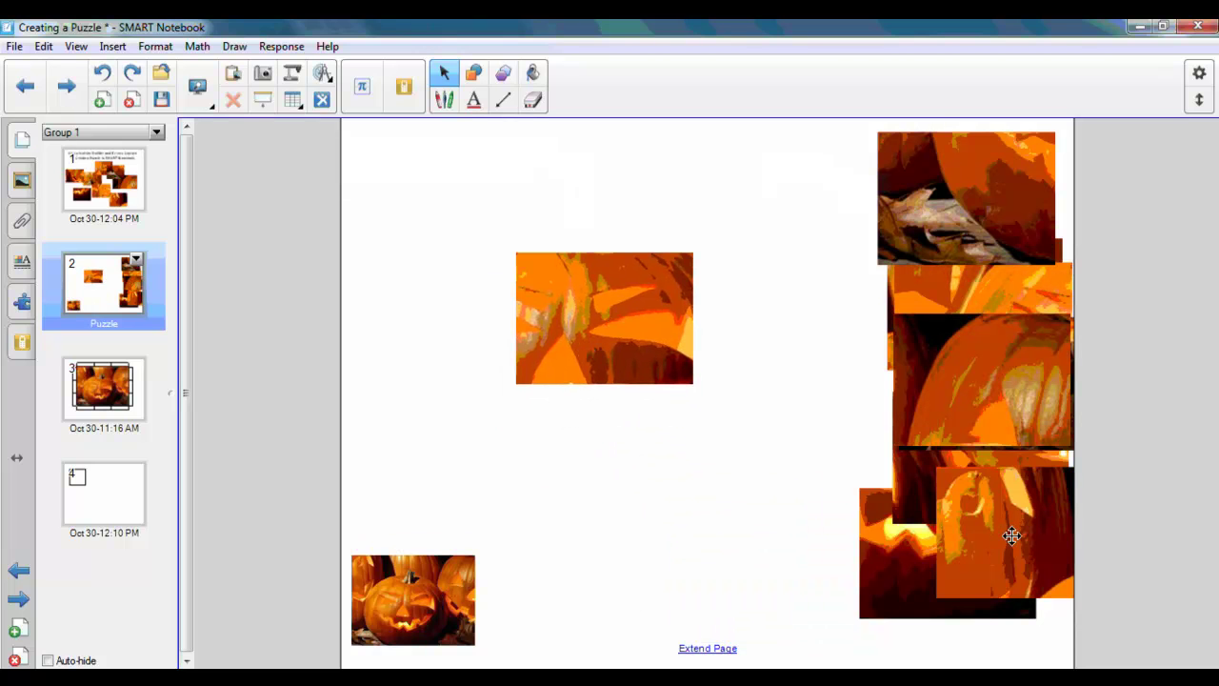
{"action": "left_click_drag", "start_coordinate": [1011, 535], "coordinate": [581, 448]}
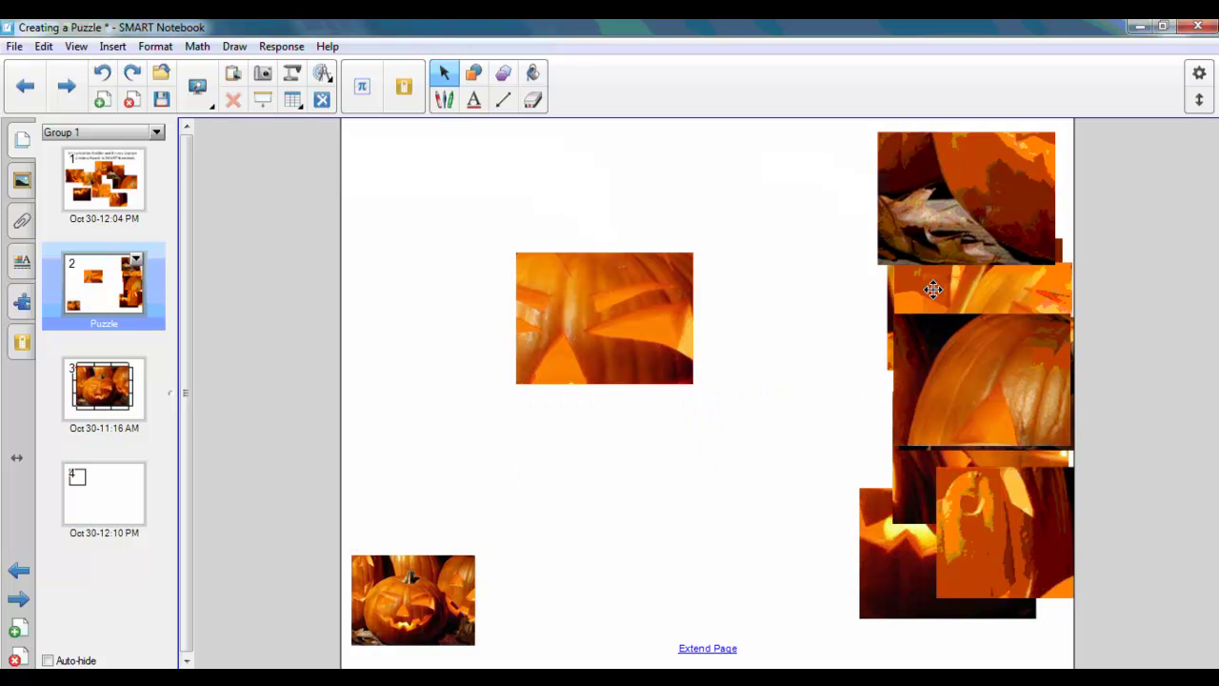
{"action": "left_click_drag", "start_coordinate": [979, 201], "coordinate": [443, 455]}
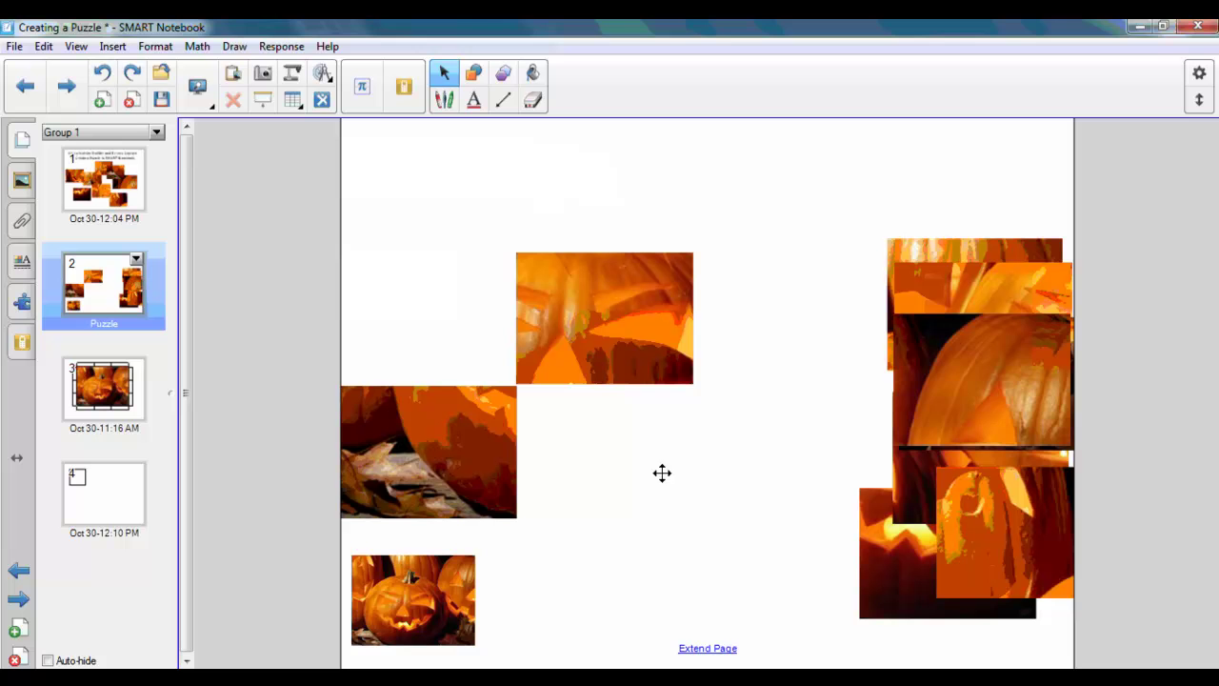
{"action": "left_click_drag", "start_coordinate": [1021, 403], "coordinate": [468, 204]}
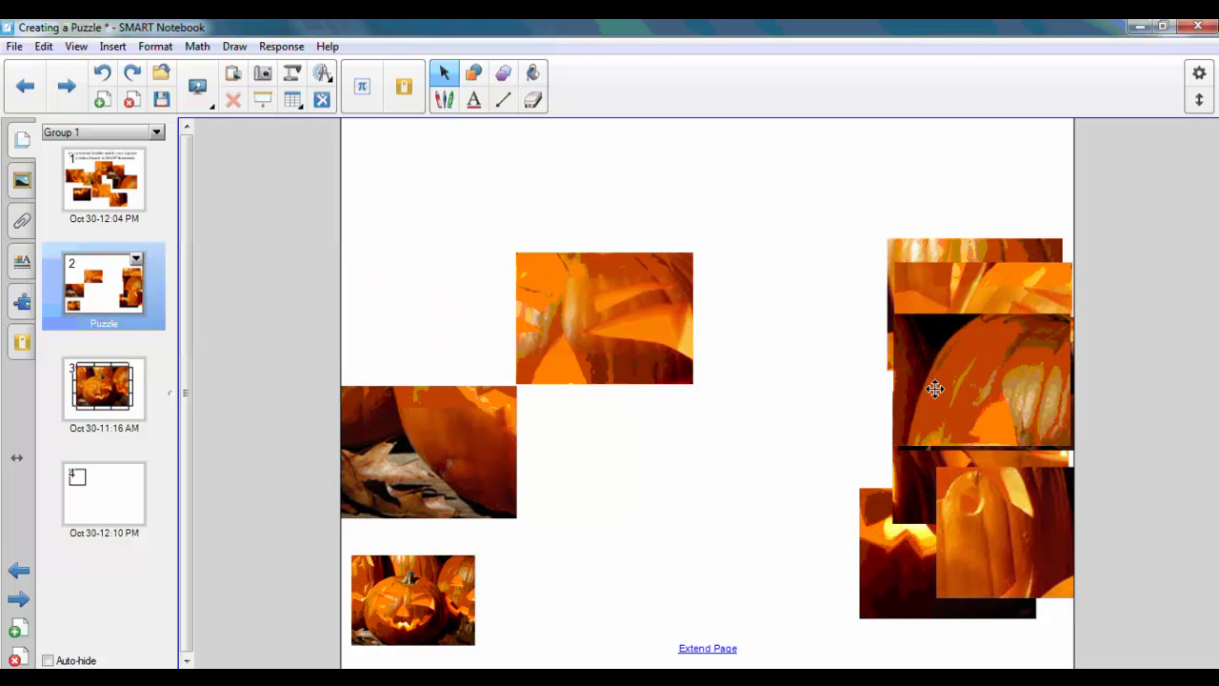
{"action": "left_click_drag", "start_coordinate": [933, 387], "coordinate": [727, 163]}
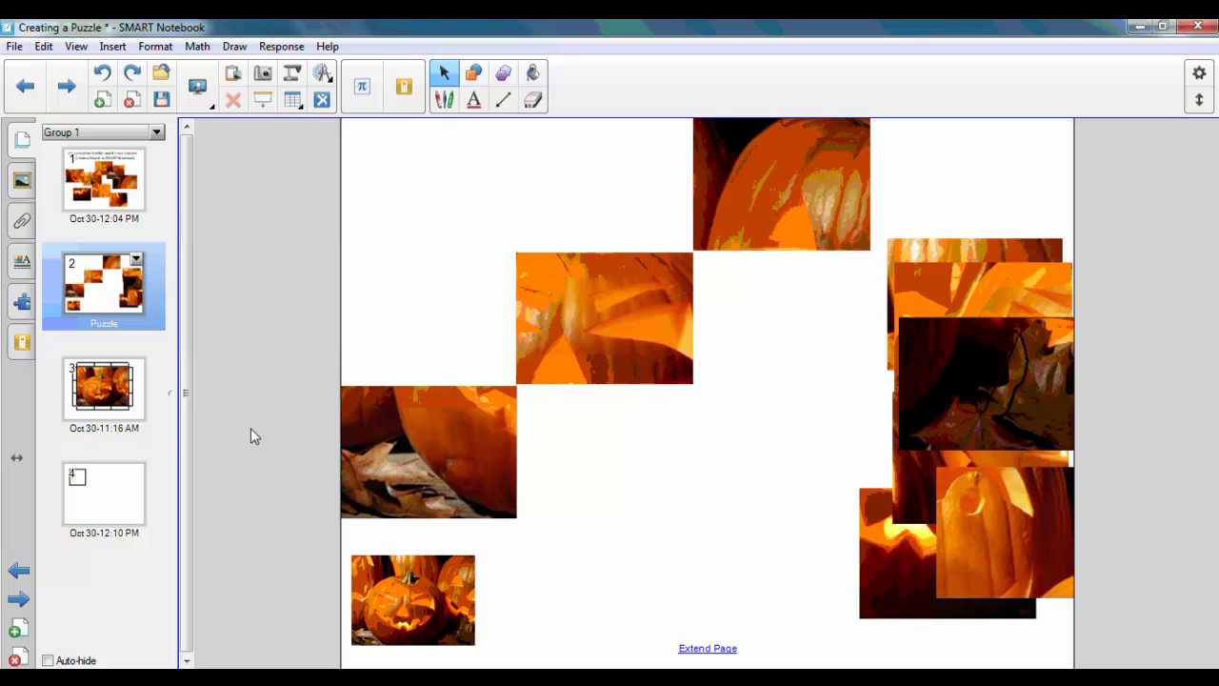
- Go to page 3's framed pumpkin photo, selecting and deselecting the photo and left column of boxes
{"action": "left_click", "coordinate": [122, 410]}
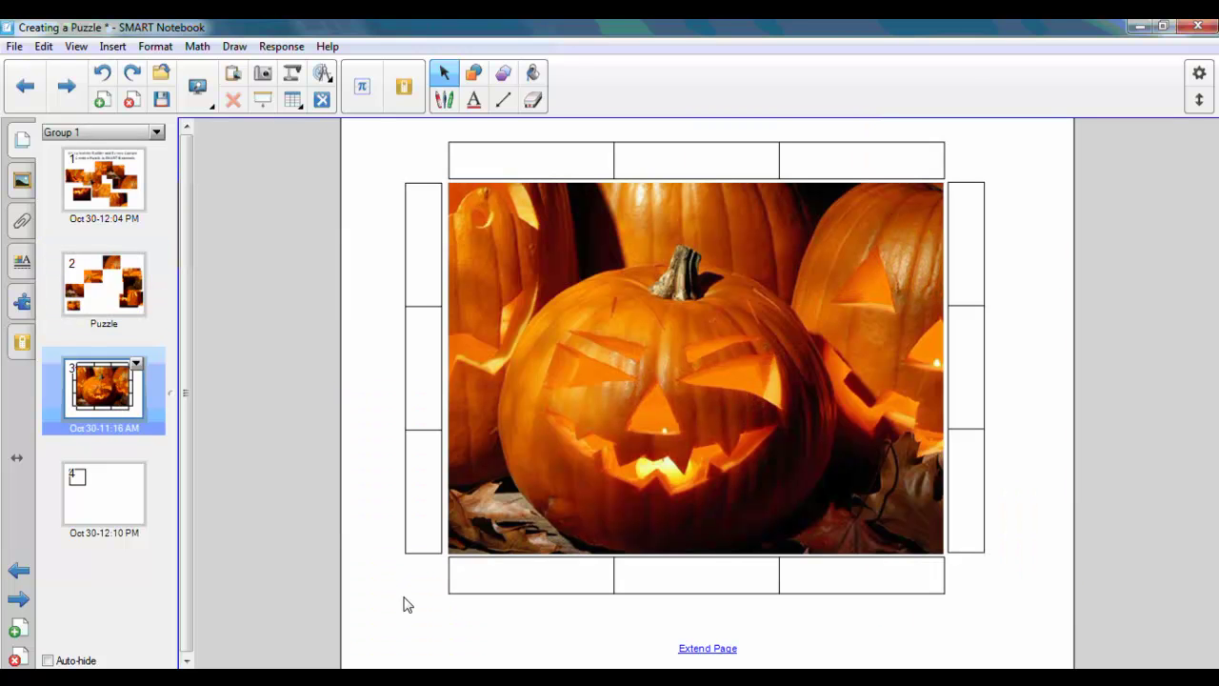
{"action": "left_click", "coordinate": [530, 375]}
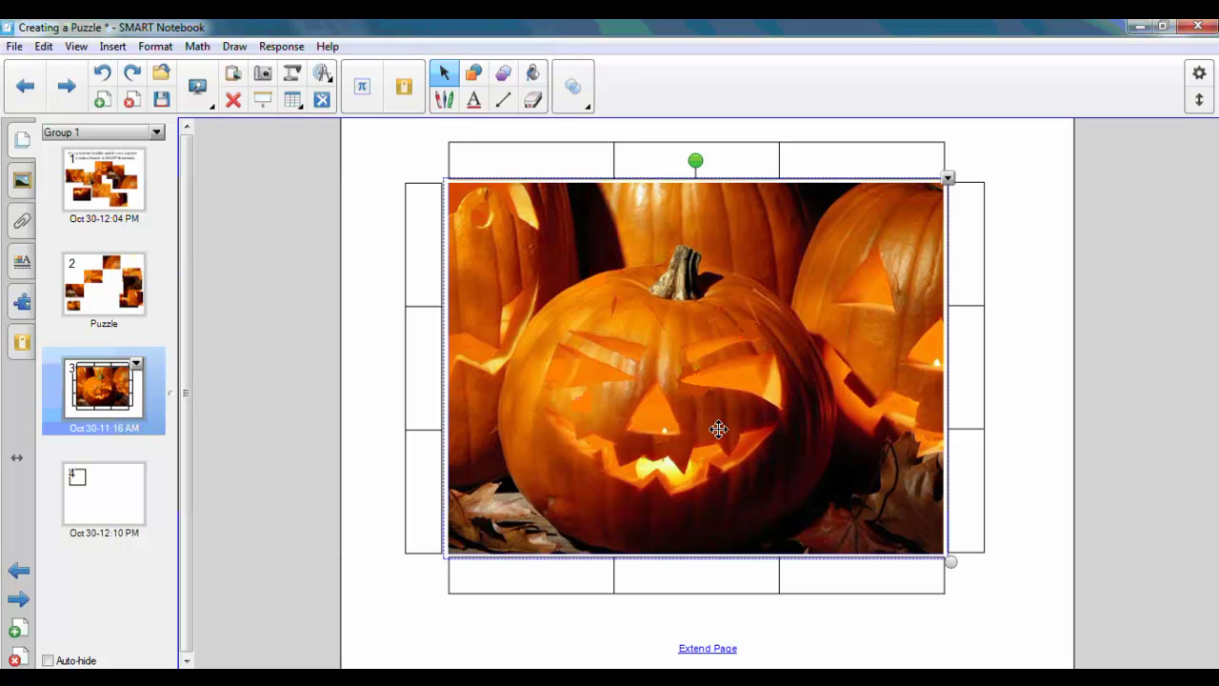
{"action": "left_click", "coordinate": [368, 191]}
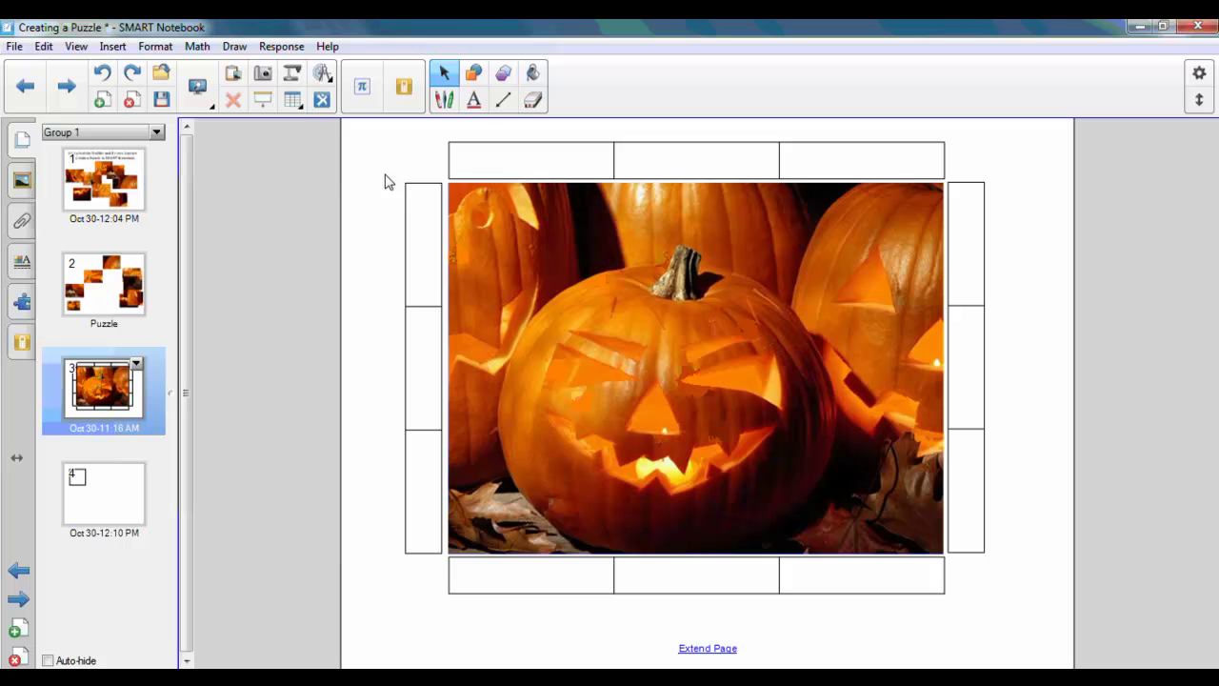
{"action": "left_click_drag", "start_coordinate": [377, 162], "coordinate": [461, 577]}
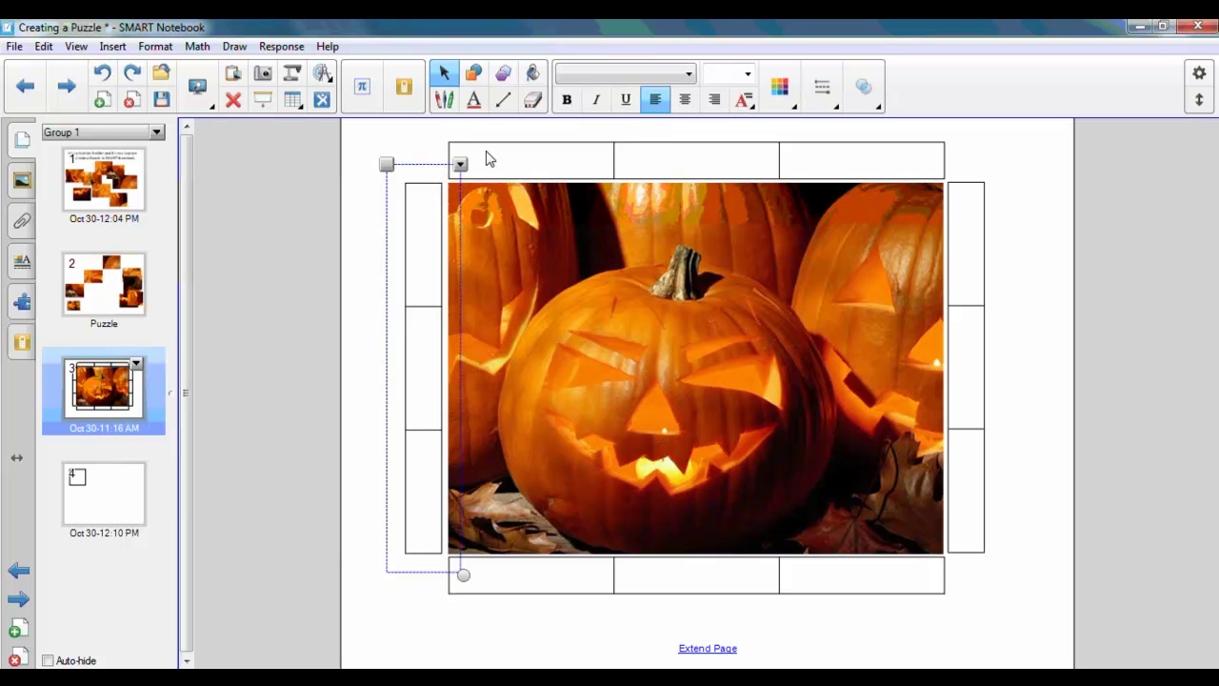
{"action": "left_click", "coordinate": [514, 621]}
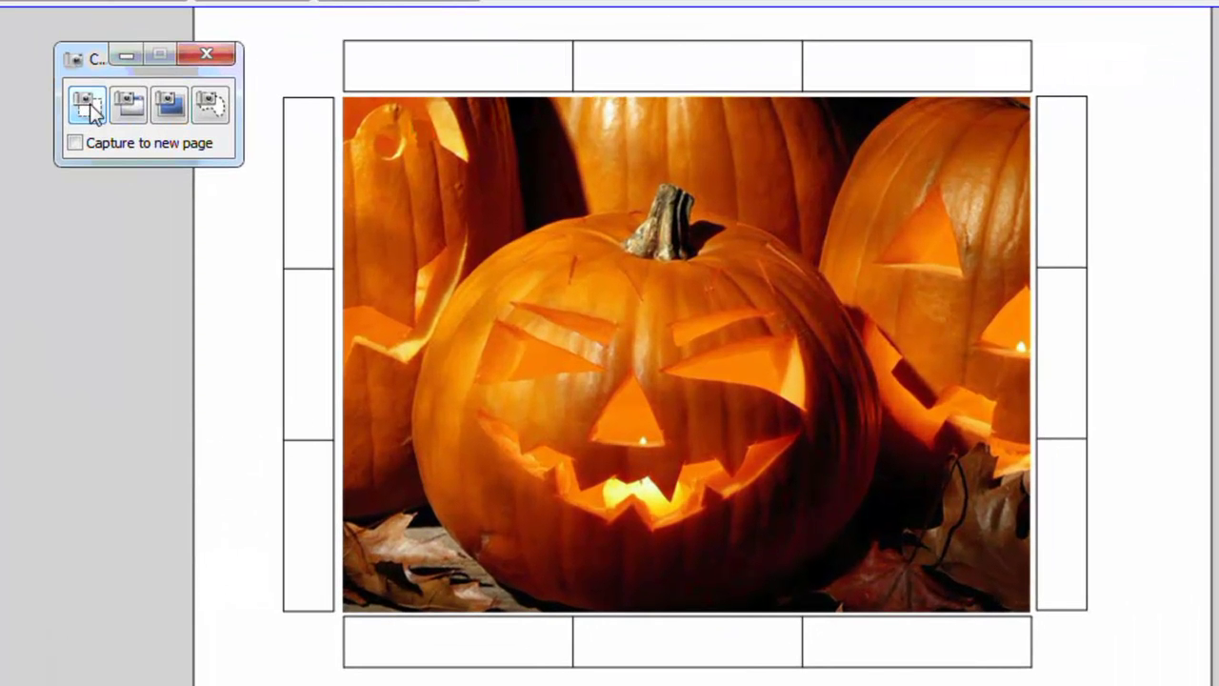
- Area-capture the pumpkin photo's top-left section and drop the piece onto page 4
{"action": "left_click", "coordinate": [90, 107]}
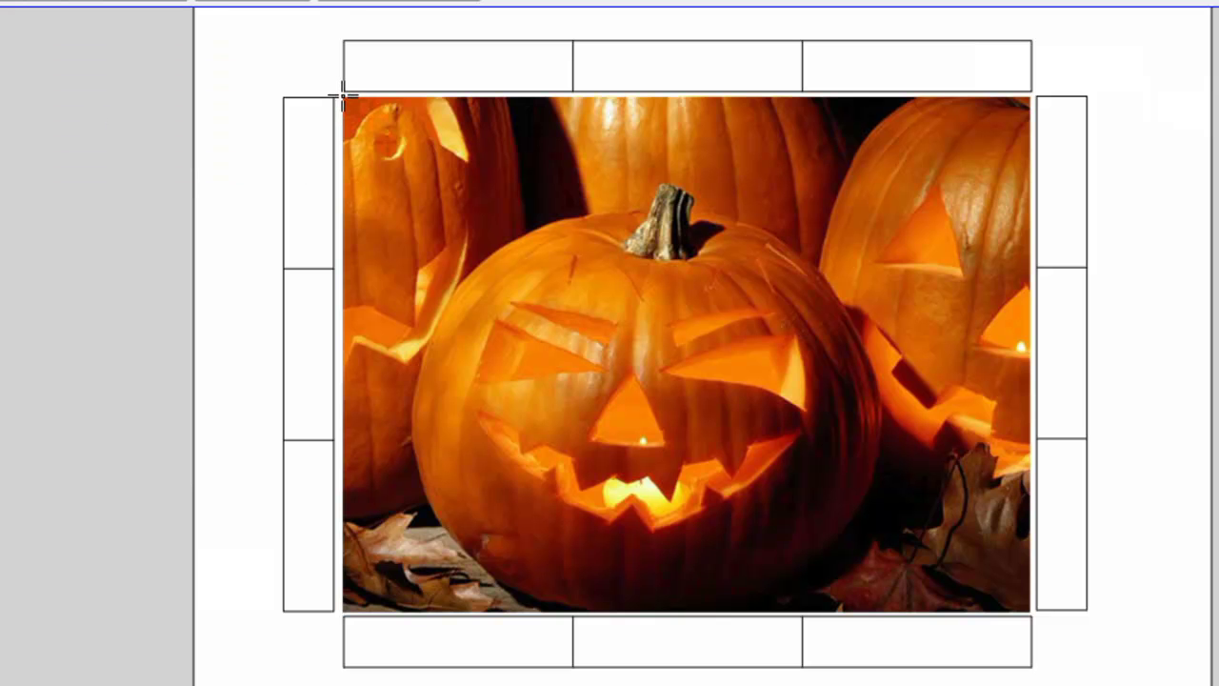
{"action": "left_click_drag", "start_coordinate": [345, 96], "coordinate": [572, 265]}
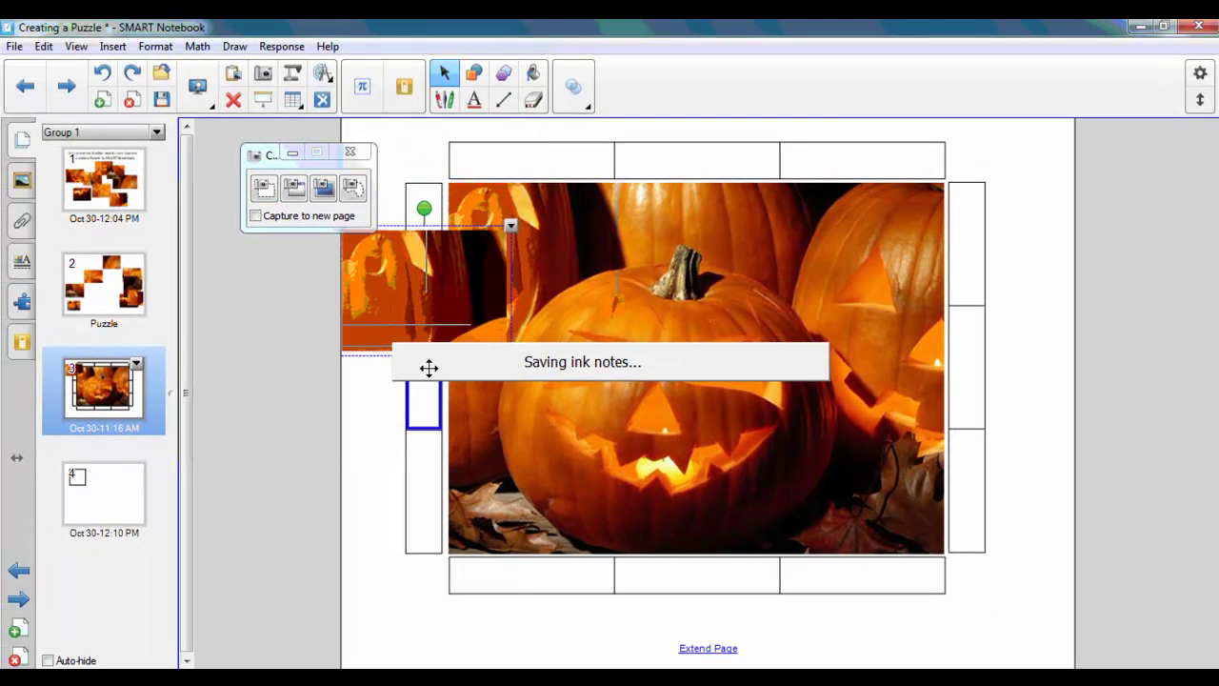
{"action": "left_click_drag", "start_coordinate": [428, 368], "coordinate": [113, 486]}
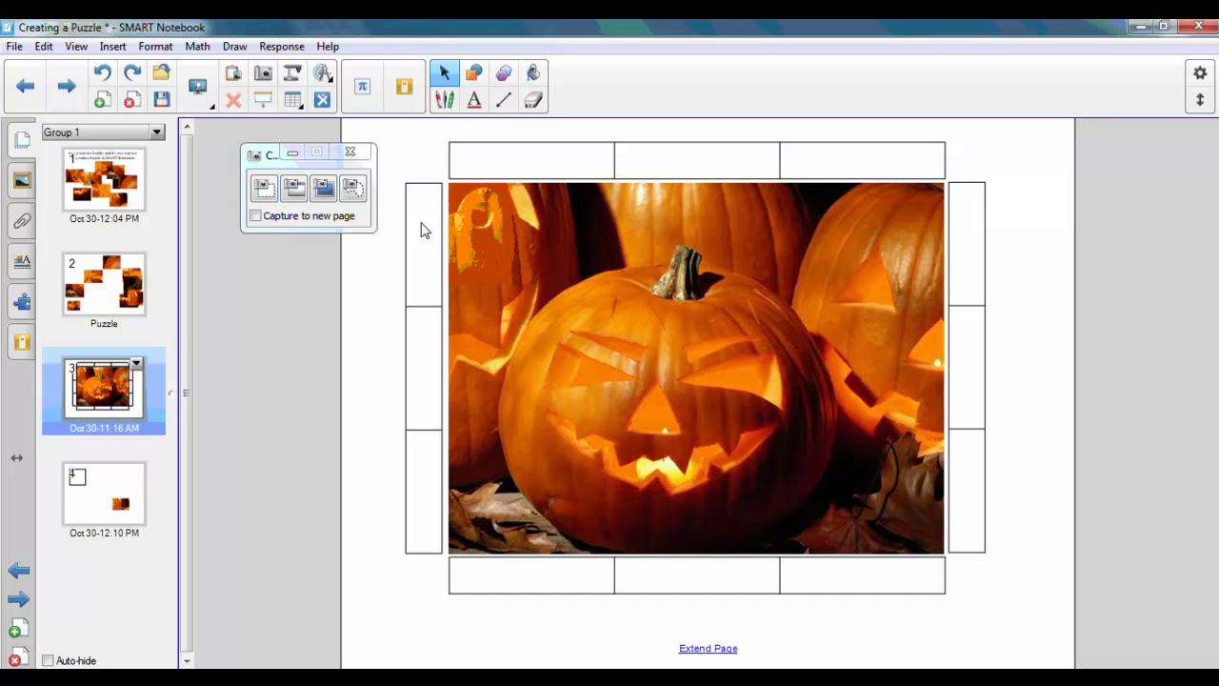
- Area-capture the next section of the pumpkin photo
{"action": "left_click", "coordinate": [266, 188]}
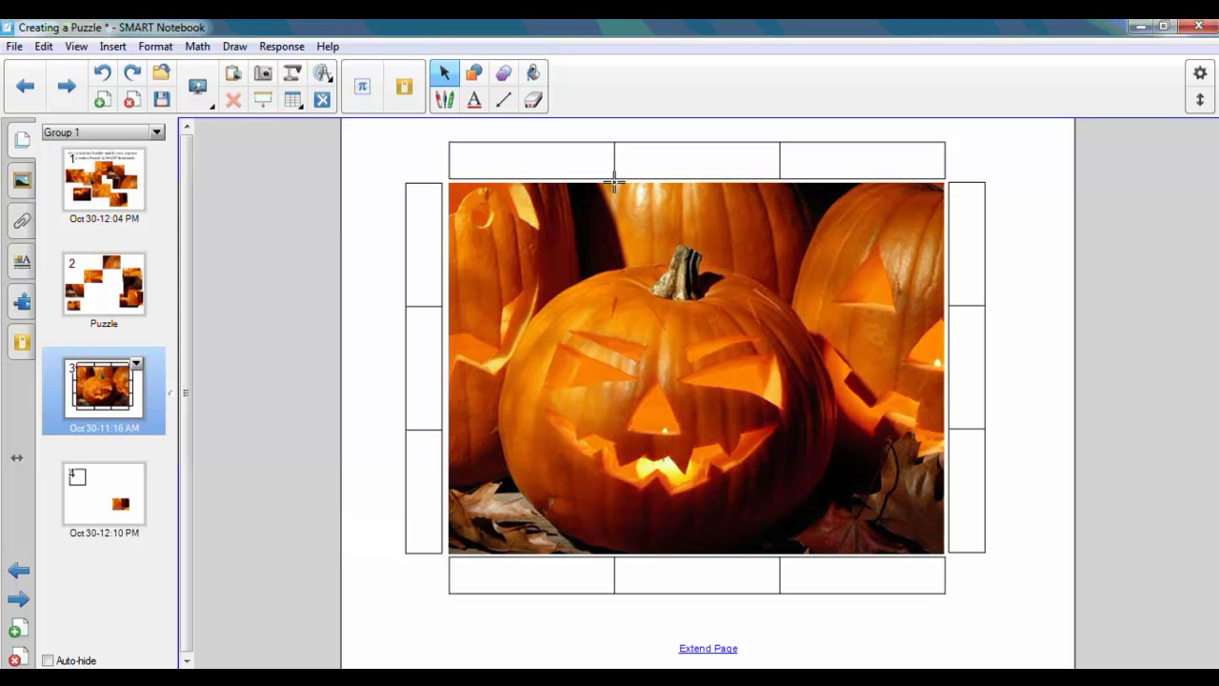
{"action": "left_click_drag", "start_coordinate": [613, 182], "coordinate": [779, 301]}
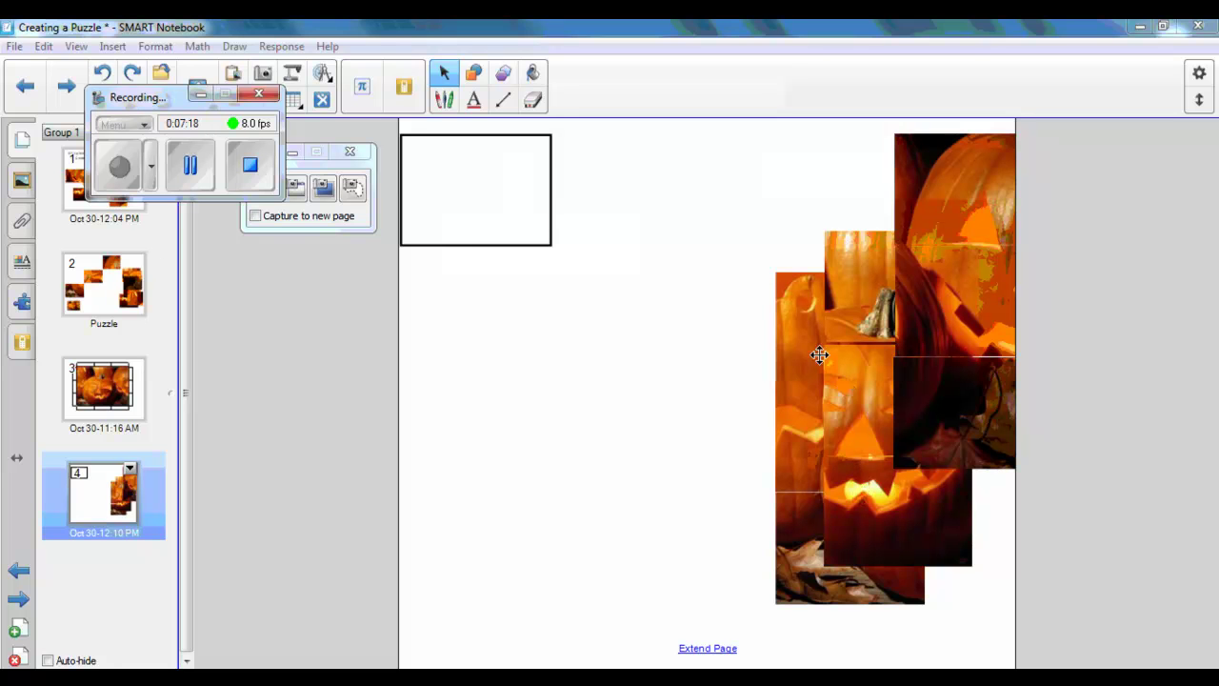
{"action": "left_click", "coordinate": [550, 192]}
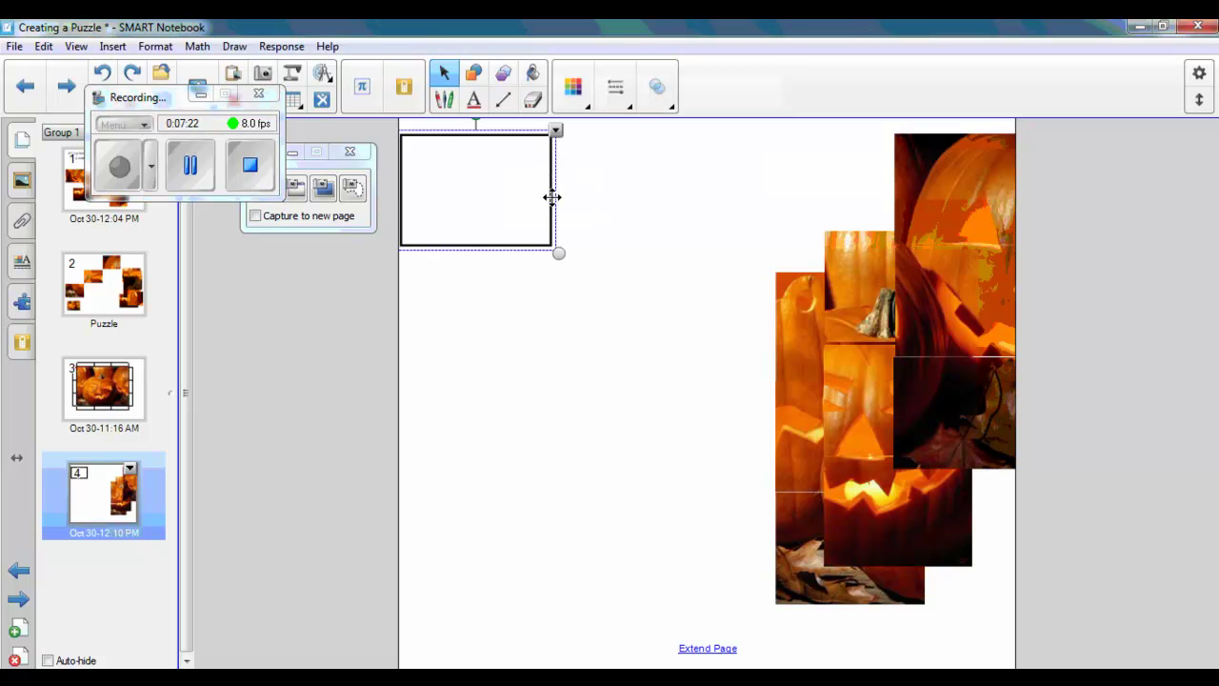
{"action": "left_click", "coordinate": [683, 202]}
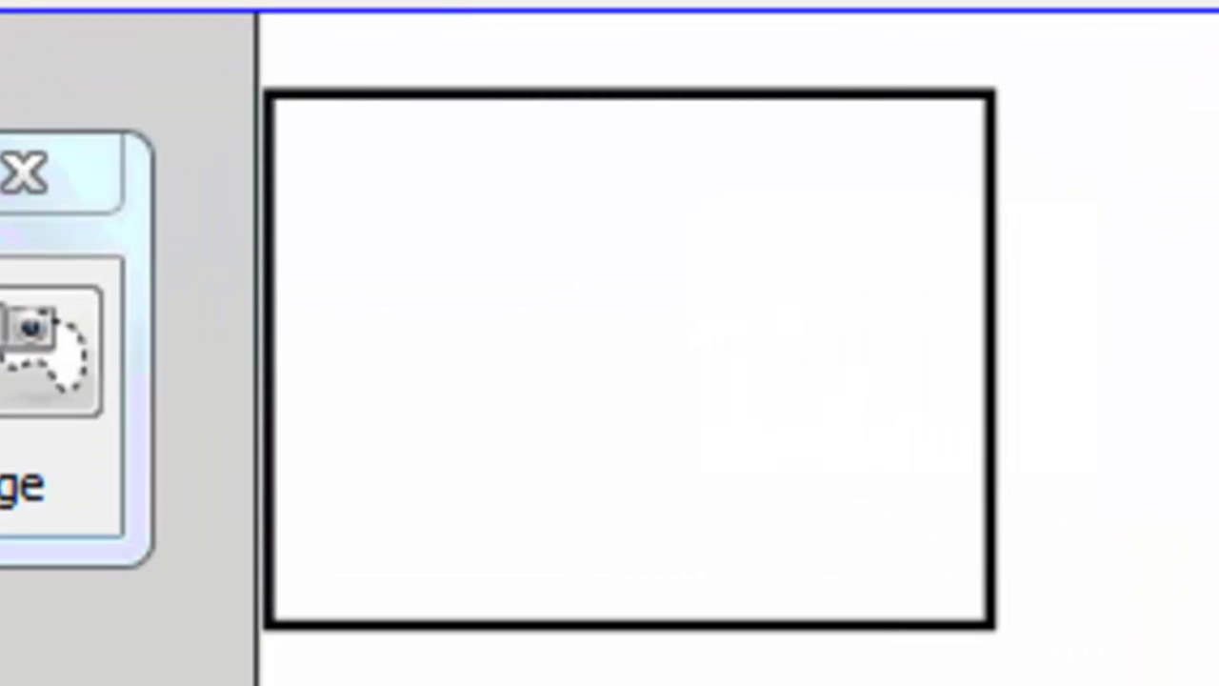
{"action": "left_click_drag", "start_coordinate": [1218, 295], "coordinate": [971, 189]}
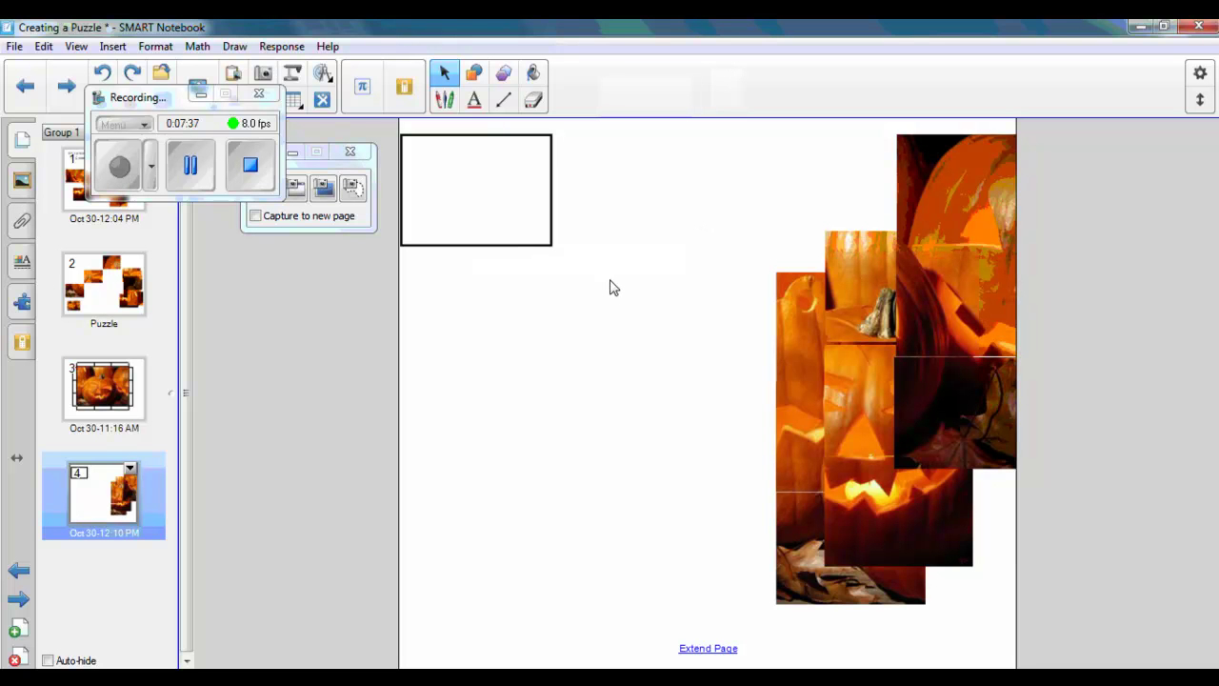
- Make the empty rectangle's fill and outline white
{"action": "left_click", "coordinate": [517, 247]}
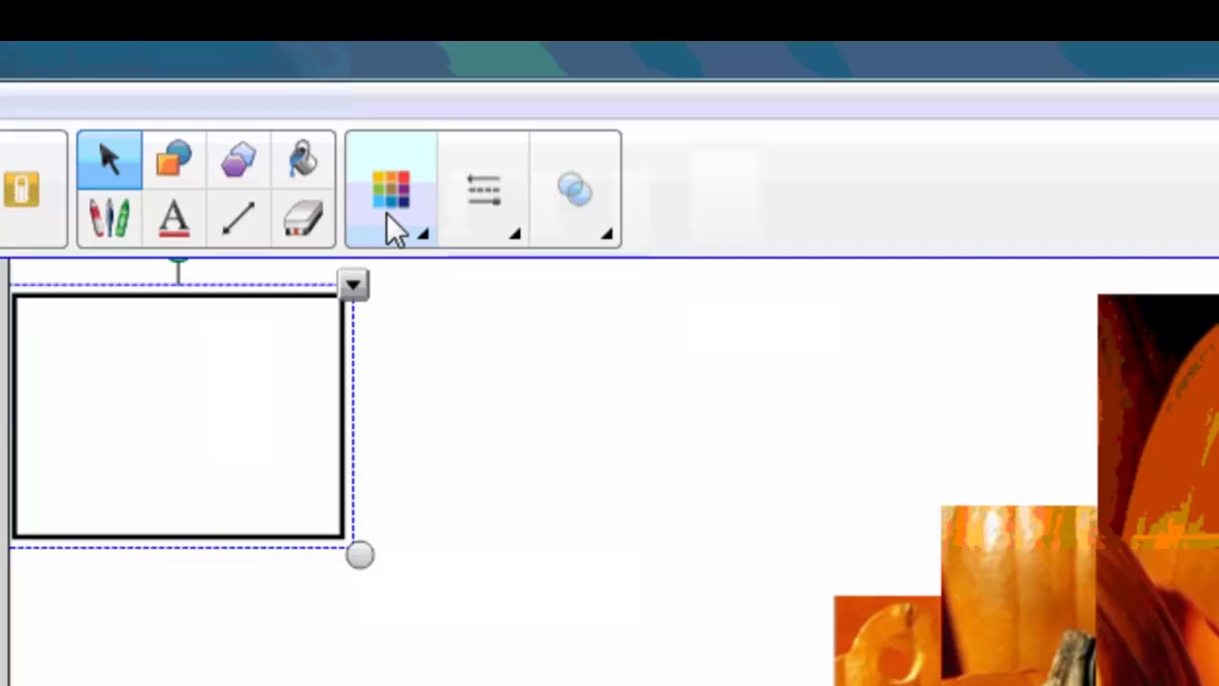
{"action": "left_click", "coordinate": [391, 228]}
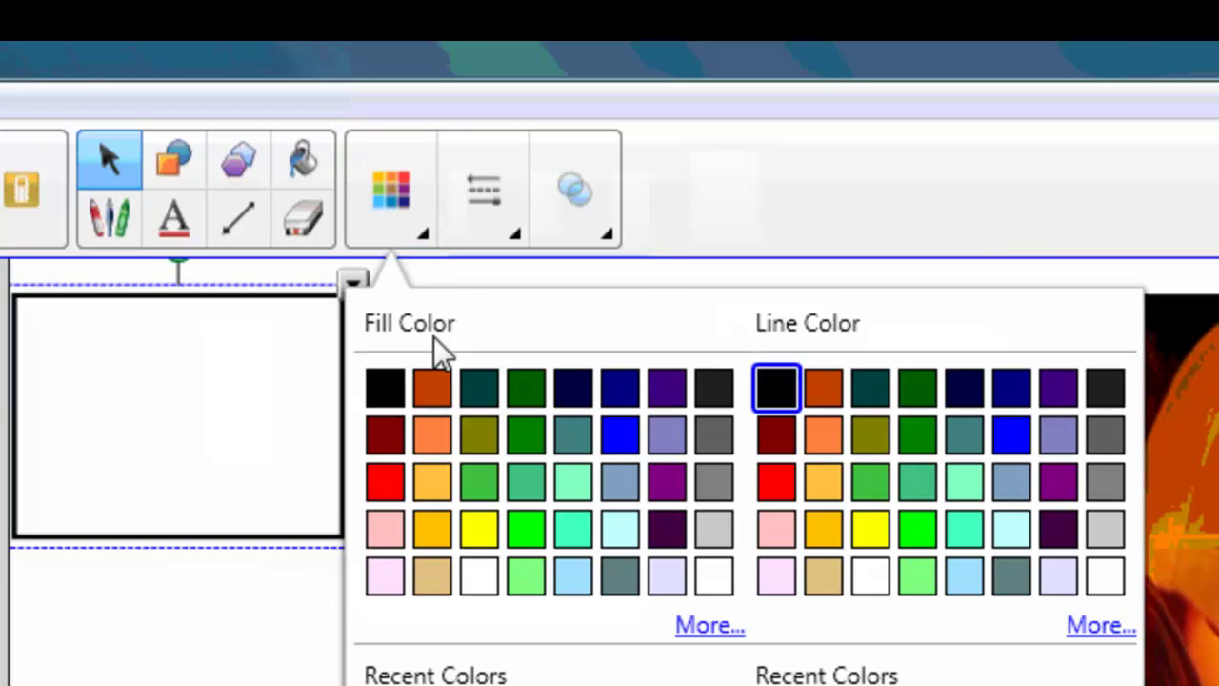
{"action": "left_click", "coordinate": [719, 576]}
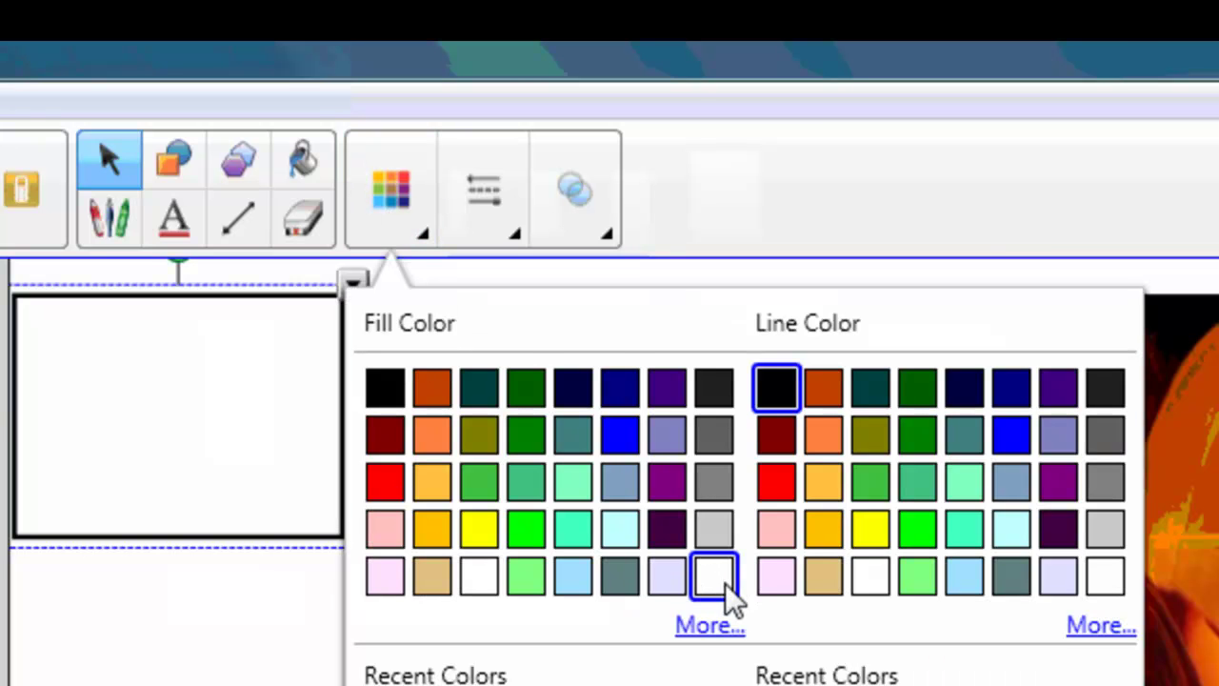
{"action": "left_click", "coordinate": [1110, 579]}
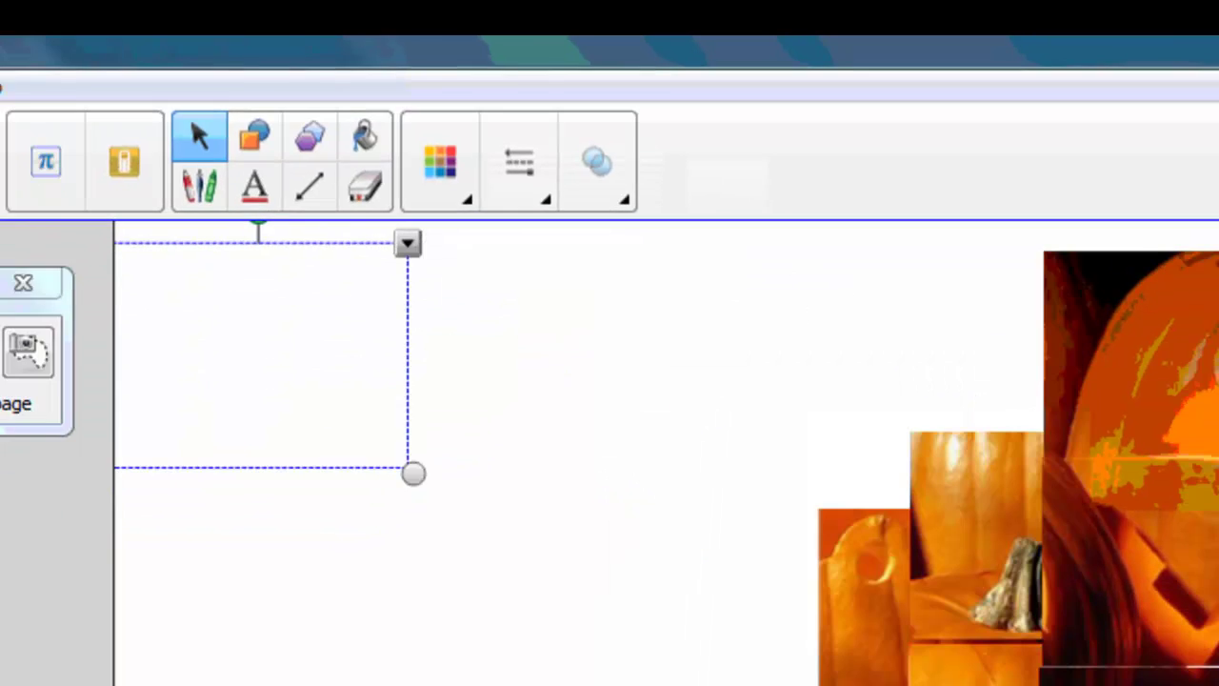
{"action": "left_click", "coordinate": [658, 473]}
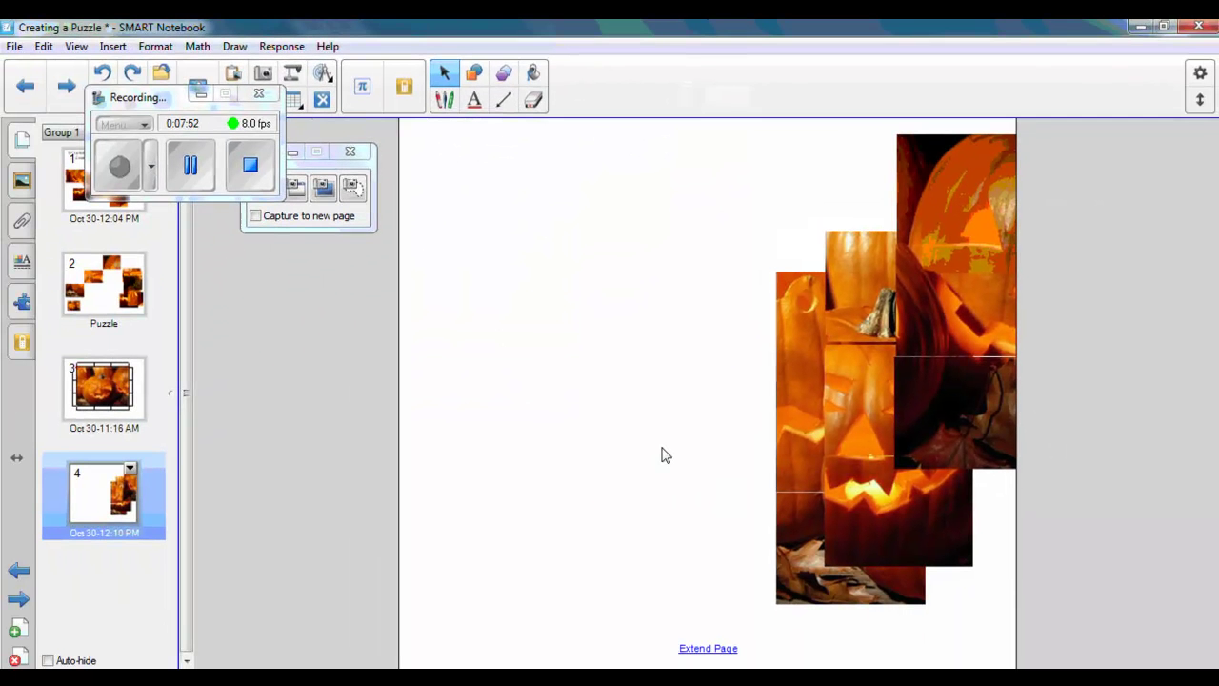
- Set the page background to a solid blue fill
{"action": "right_click", "coordinate": [603, 498]}
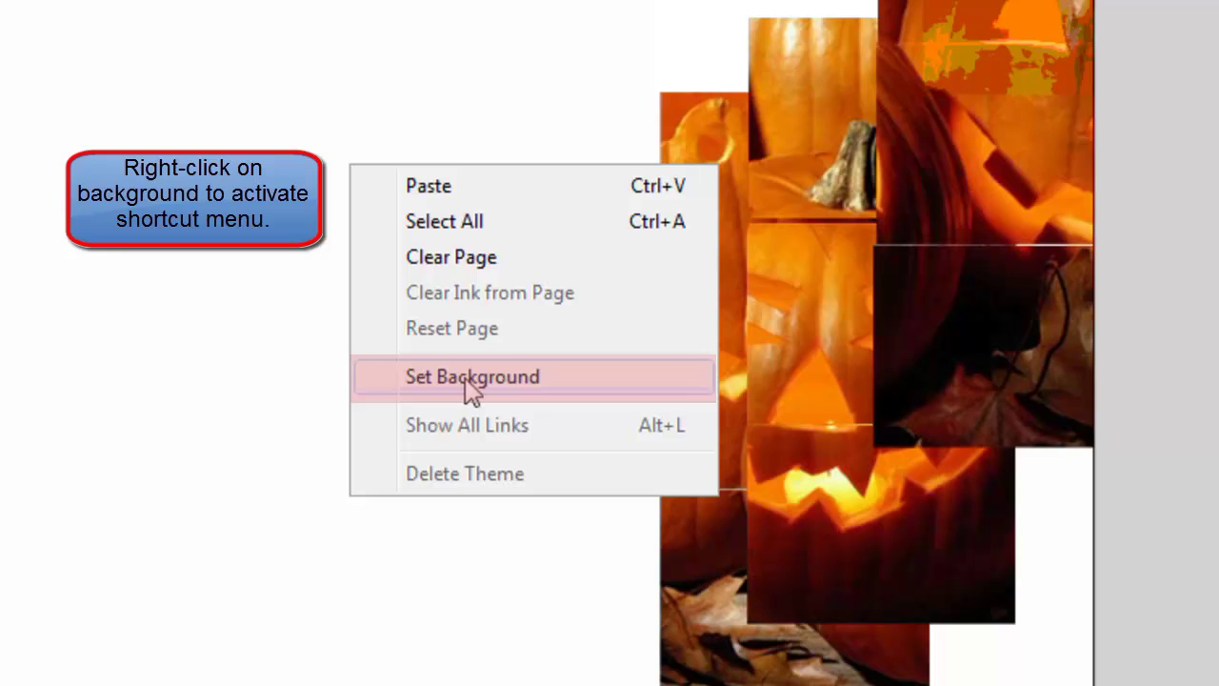
{"action": "left_click", "coordinate": [471, 379]}
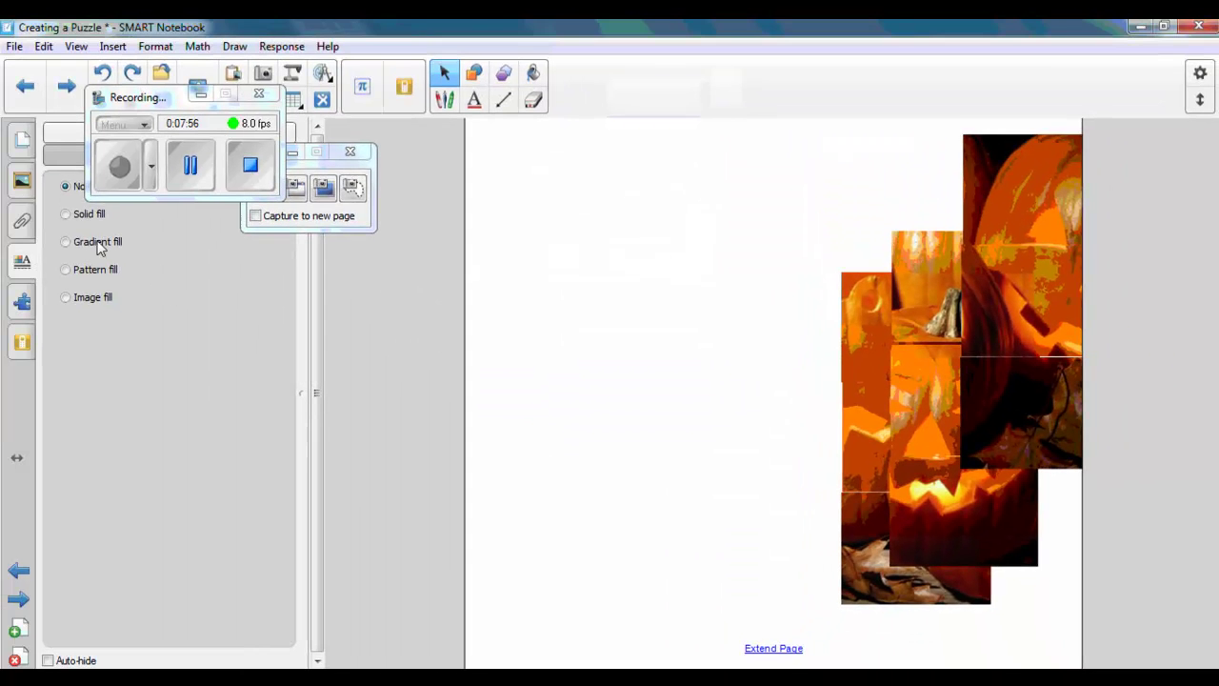
{"action": "left_click", "coordinate": [80, 215]}
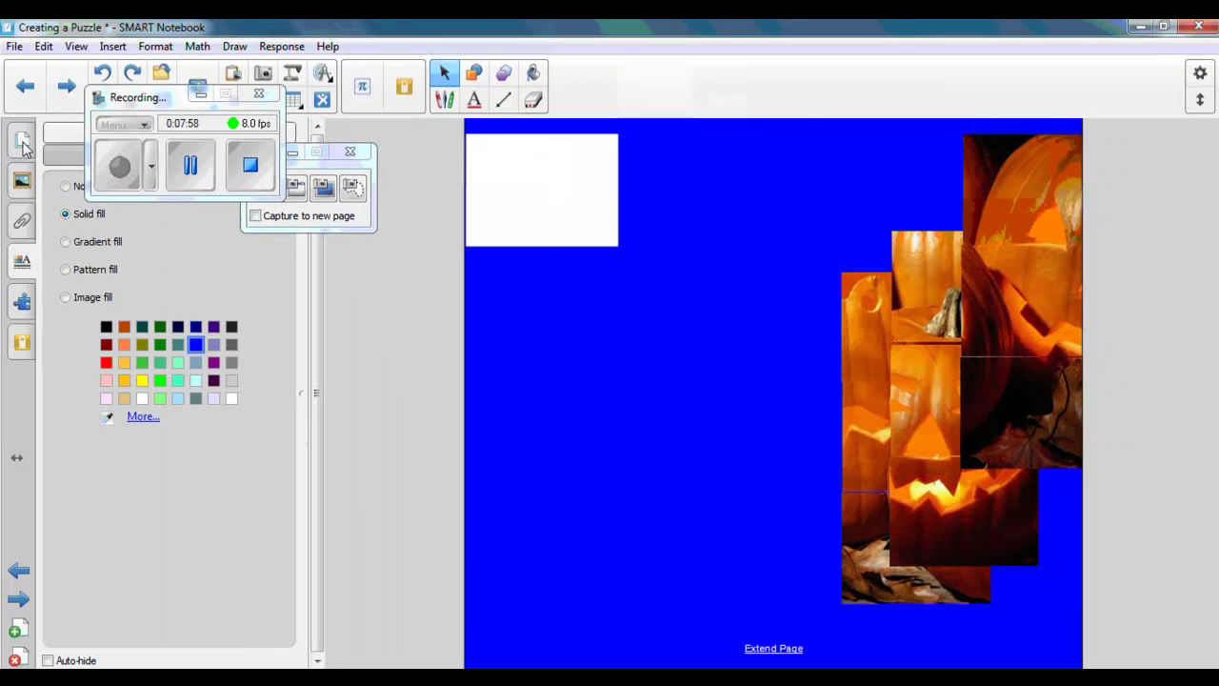
- Clone the white rectangle into the middle-row and bottom-row grid slots
{"action": "left_click", "coordinate": [22, 142]}
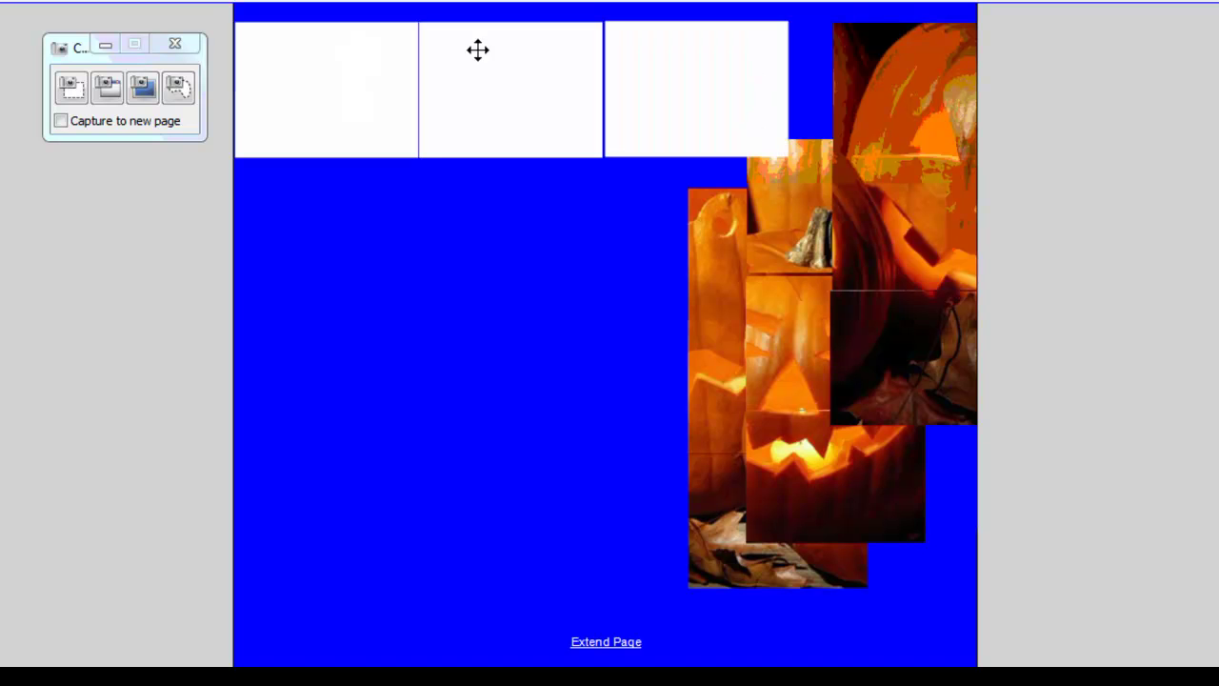
{"action": "mouse_move", "coordinate": [319, 99]}
{"action": "left_mouse_down"}
{"action": "mouse_move", "coordinate": [345, 237]}
{"action": "mouse_move", "coordinate": [327, 248]}
{"action": "mouse_move", "coordinate": [321, 229]}
{"action": "left_mouse_up"}
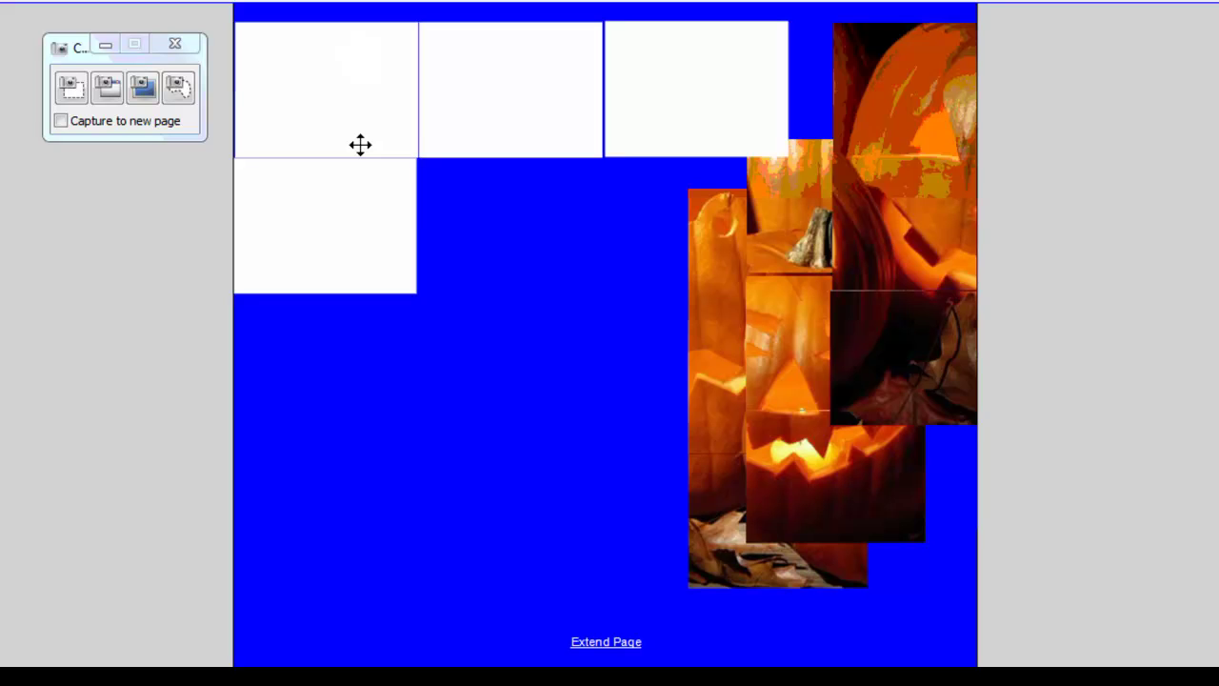
{"action": "mouse_move", "coordinate": [359, 144]}
{"action": "left_mouse_down"}
{"action": "mouse_move", "coordinate": [547, 283]}
{"action": "mouse_move", "coordinate": [532, 281]}
{"action": "left_mouse_up"}
{"action": "mouse_move", "coordinate": [343, 120]}
{"action": "left_mouse_down"}
{"action": "mouse_move", "coordinate": [768, 253]}
{"action": "mouse_move", "coordinate": [719, 251]}
{"action": "left_mouse_up"}
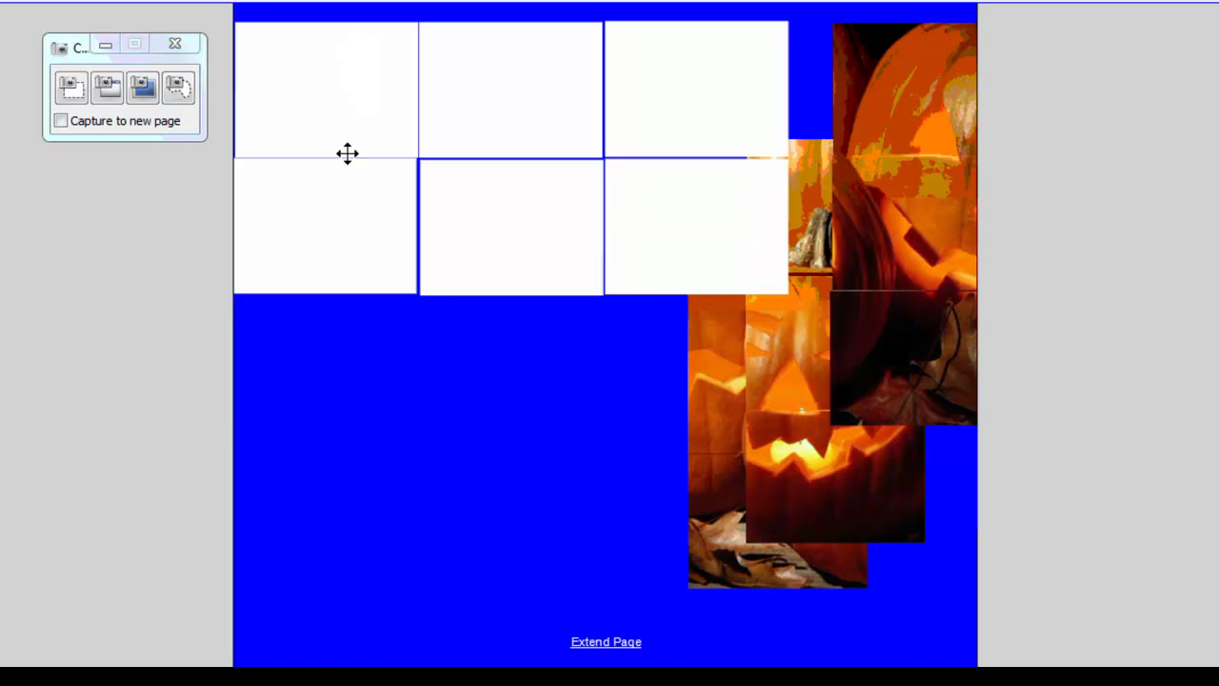
{"action": "mouse_move", "coordinate": [343, 96]}
{"action": "left_mouse_down"}
{"action": "mouse_move", "coordinate": [367, 357]}
{"action": "mouse_move", "coordinate": [335, 375]}
{"action": "left_mouse_up"}
{"action": "mouse_move", "coordinate": [294, 100]}
{"action": "left_mouse_down"}
{"action": "mouse_move", "coordinate": [501, 384]}
{"action": "mouse_move", "coordinate": [485, 394]}
{"action": "mouse_move", "coordinate": [484, 381]}
{"action": "left_mouse_up"}
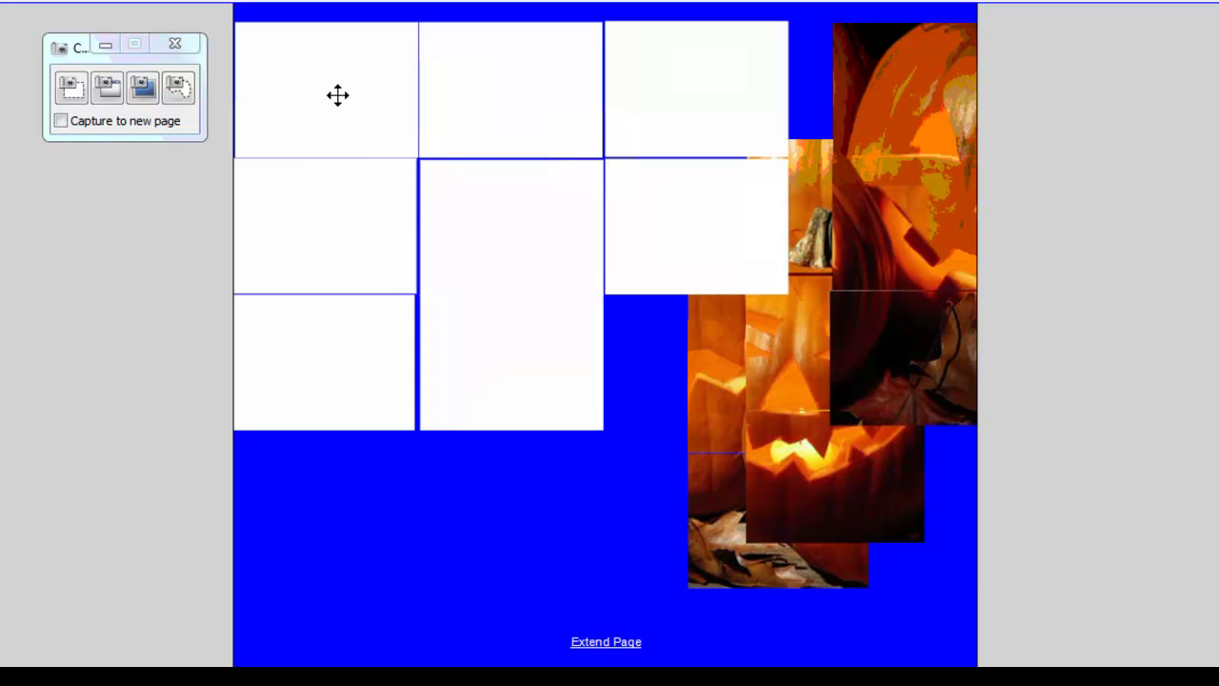
{"action": "mouse_move", "coordinate": [338, 95]}
{"action": "left_mouse_down"}
{"action": "mouse_move", "coordinate": [726, 386]}
{"action": "mouse_move", "coordinate": [715, 391]}
{"action": "left_mouse_up"}
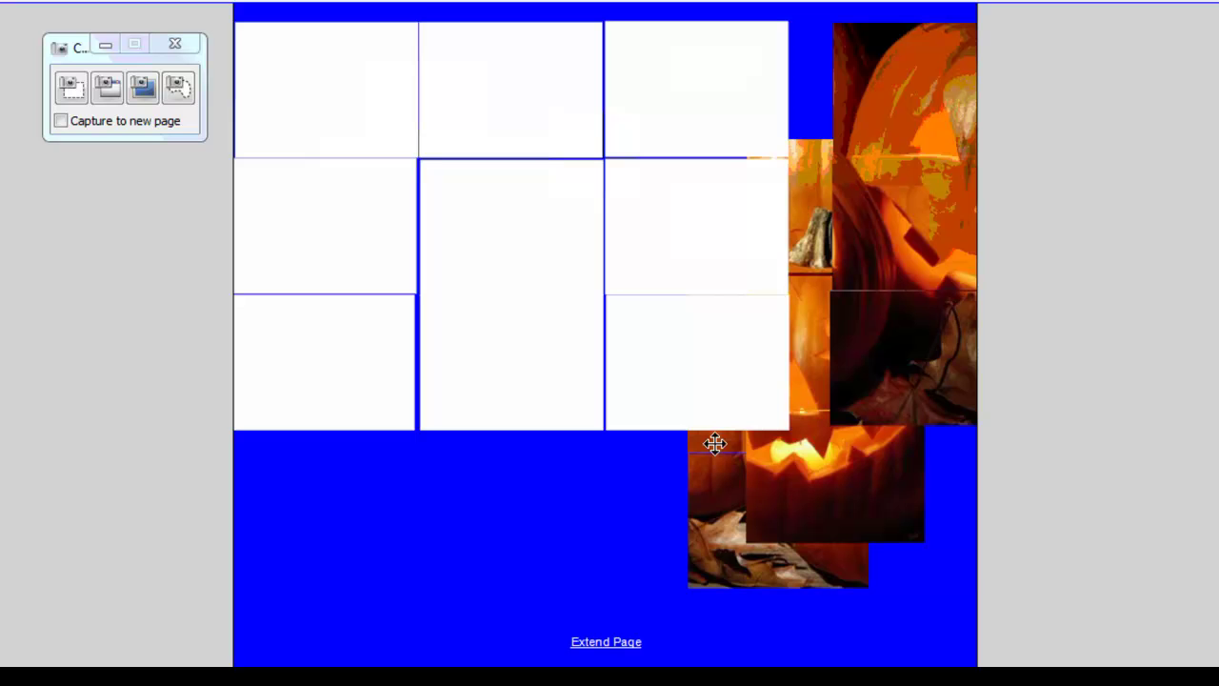
- Turn off Infinite Cloner, send all nine white rectangles to the back, and close the clipping window
{"action": "right_click", "coordinate": [300, 62]}
{"action": "left_click", "coordinate": [362, 78]}
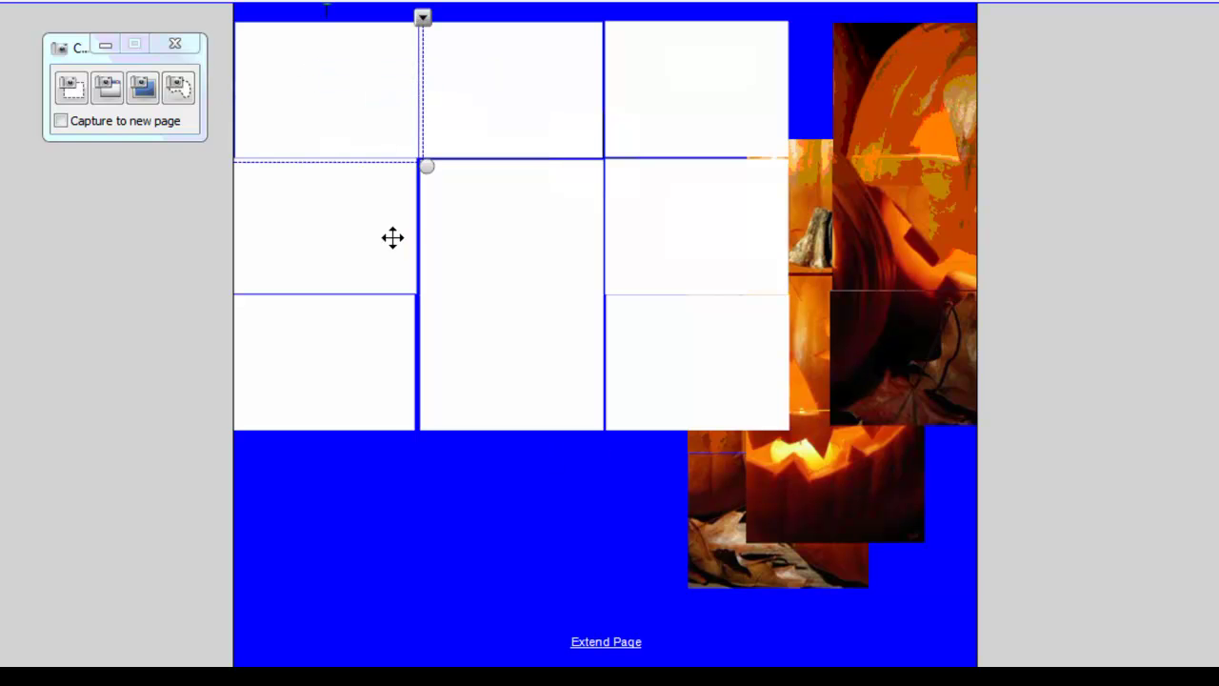
{"action": "left_click_drag", "start_coordinate": [276, 521], "coordinate": [716, 42]}
{"action": "key", "text": "ctrl+shift+Page_Down"}
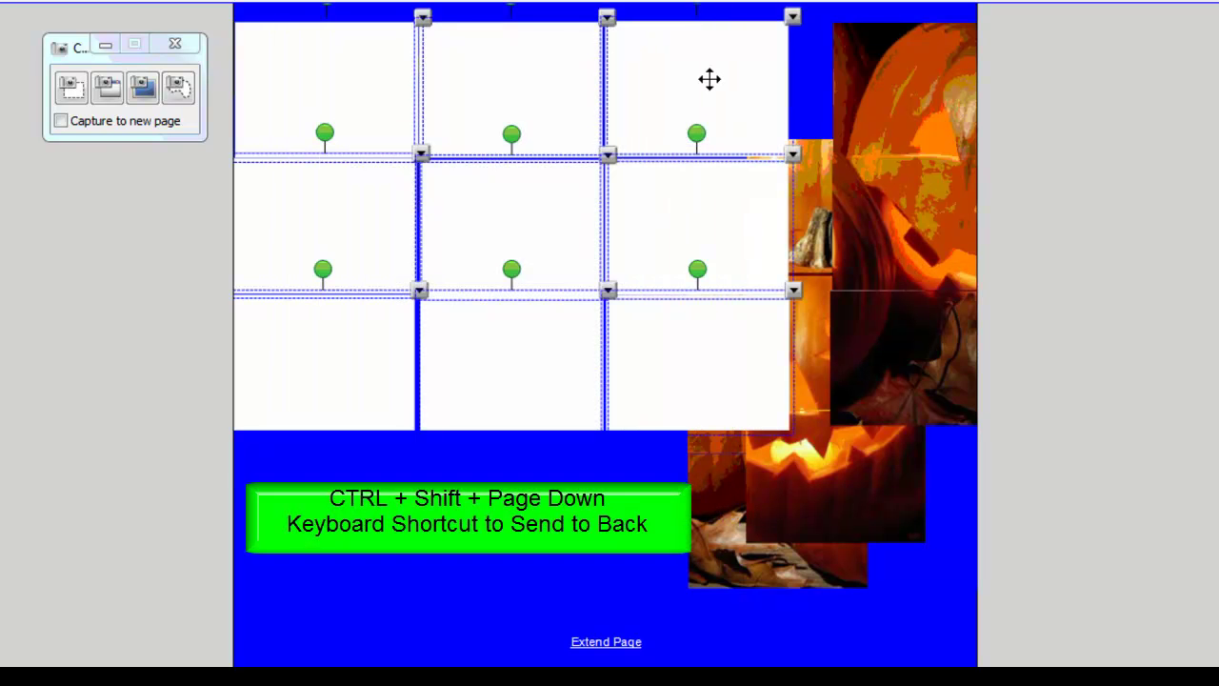
{"action": "key", "text": "ctrl+shift+Page_Down"}
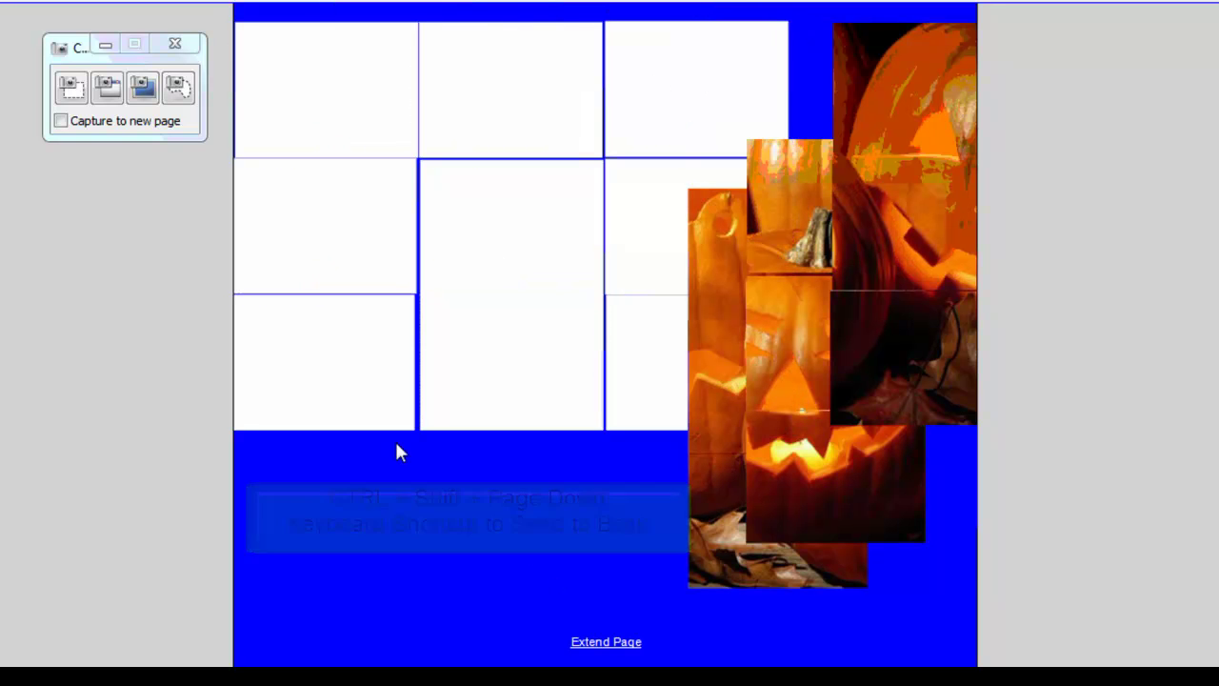
{"action": "left_click", "coordinate": [174, 43]}
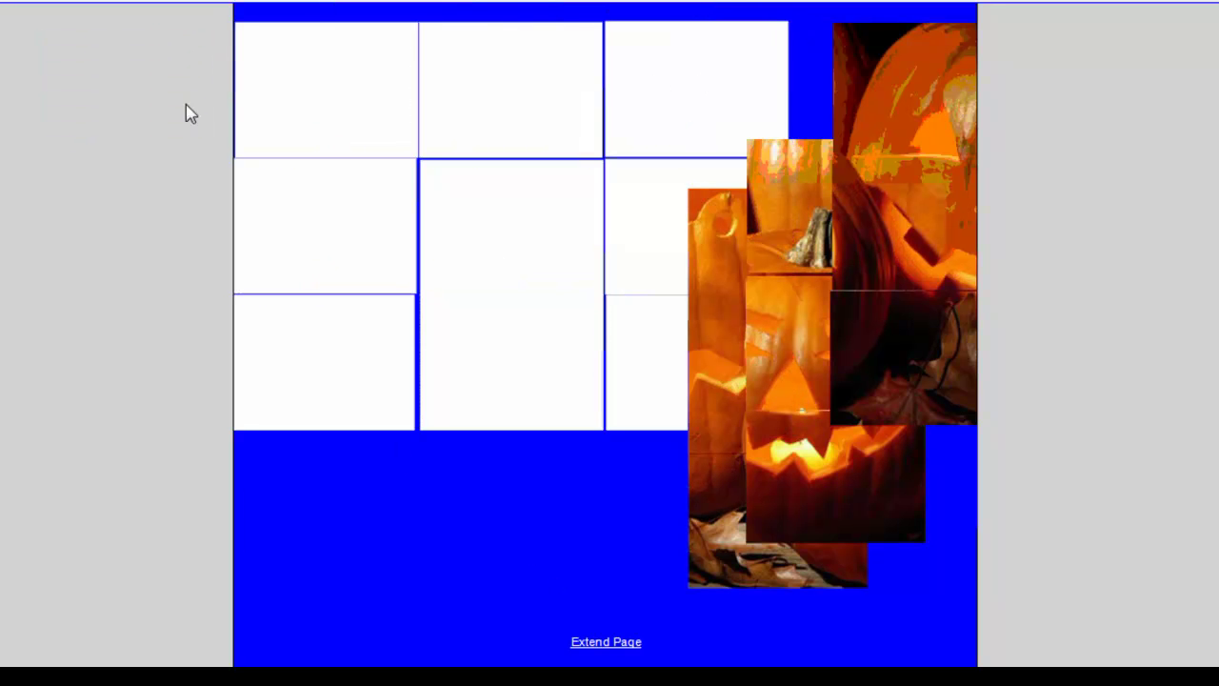
- Select all nine white rectangles and lock them in place
{"action": "left_click", "coordinate": [378, 92]}
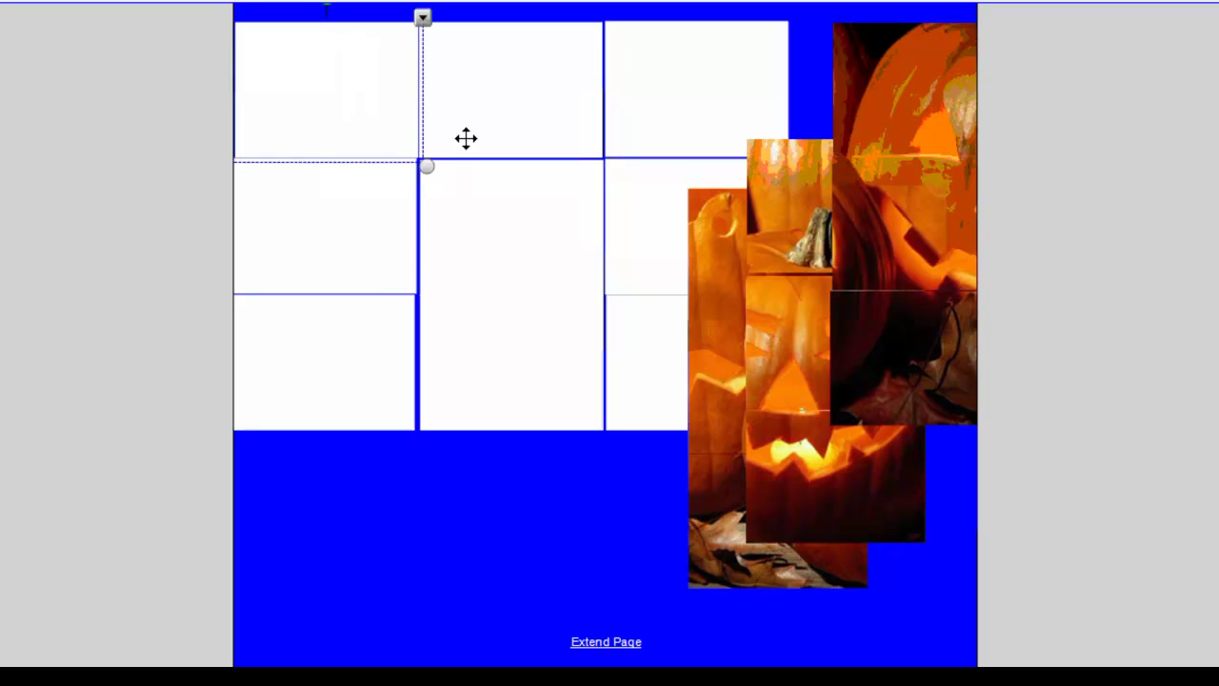
{"action": "left_click", "coordinate": [467, 135]}
{"action": "left_click", "coordinate": [666, 127]}
{"action": "left_click", "coordinate": [281, 90]}
{"action": "left_click", "coordinate": [302, 535]}
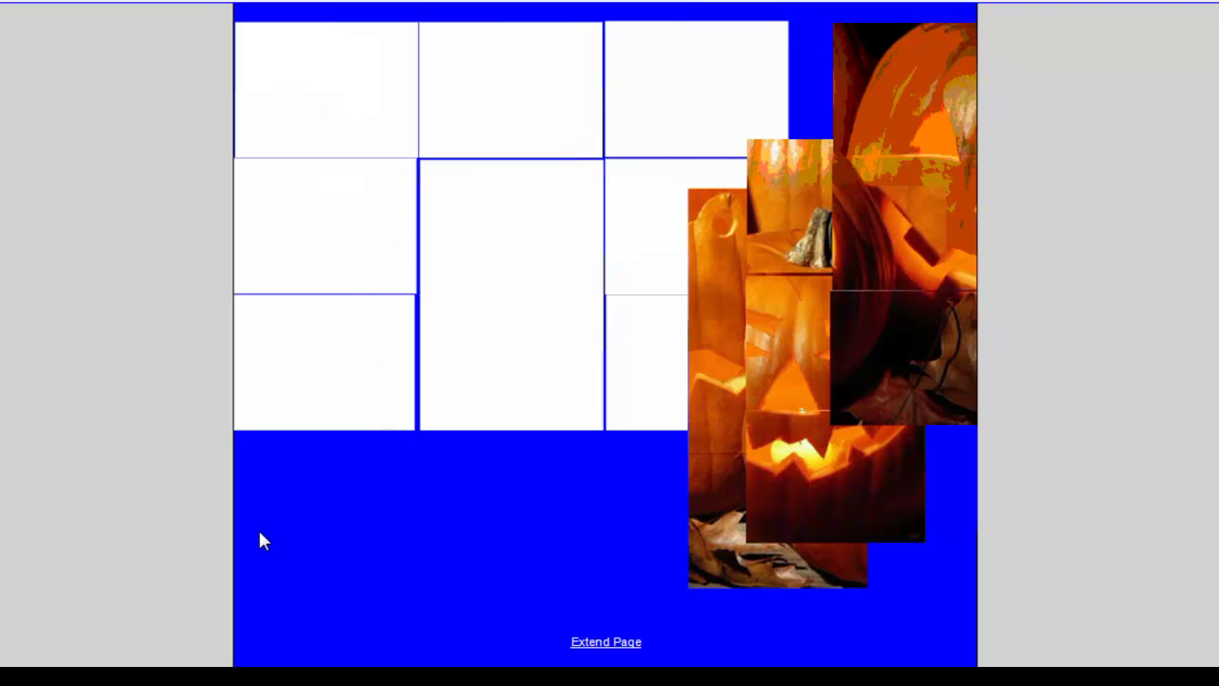
{"action": "left_click_drag", "start_coordinate": [263, 541], "coordinate": [715, 35]}
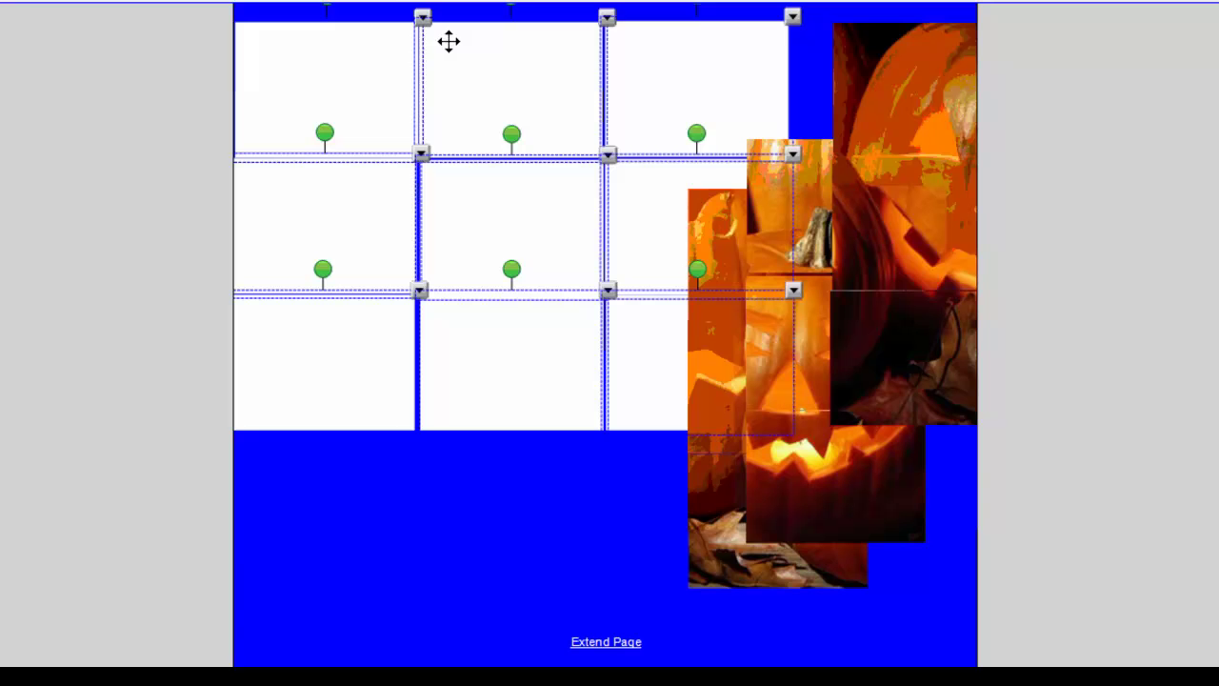
{"action": "left_click", "coordinate": [422, 19]}
{"action": "mouse_move", "coordinate": [481, 292]}
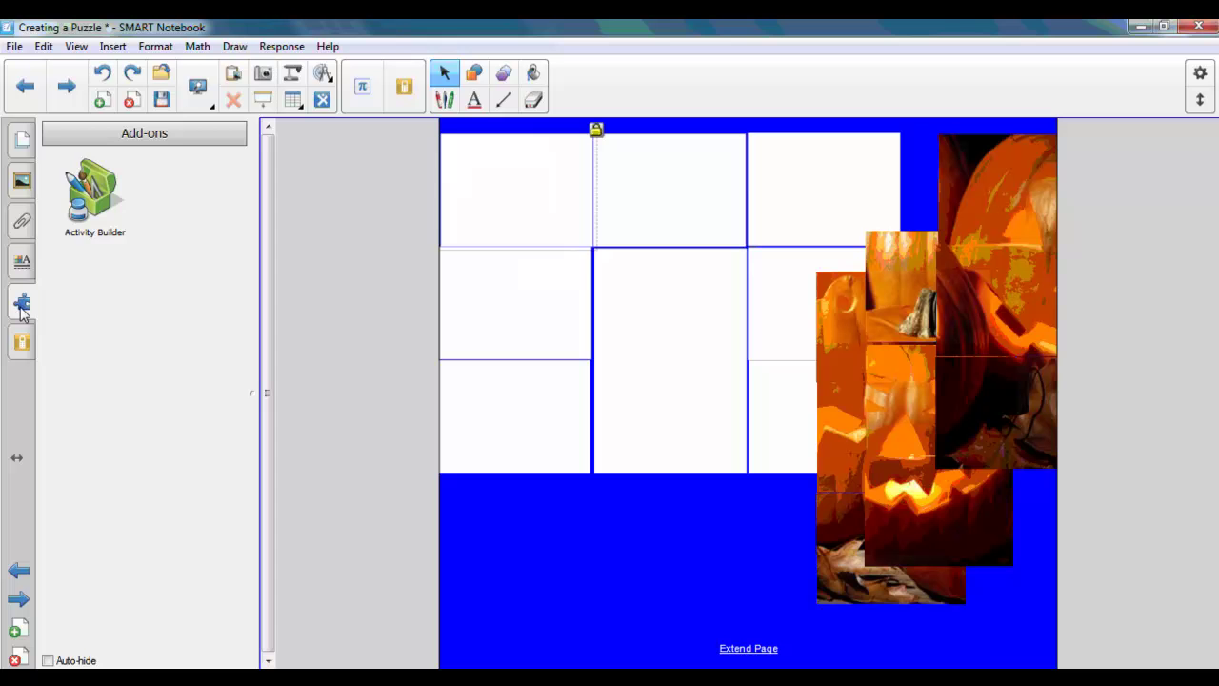
- In Activity Builder, make the top-left rectangle accept one pumpkin piece and reject all others
{"action": "left_click", "coordinate": [95, 204]}
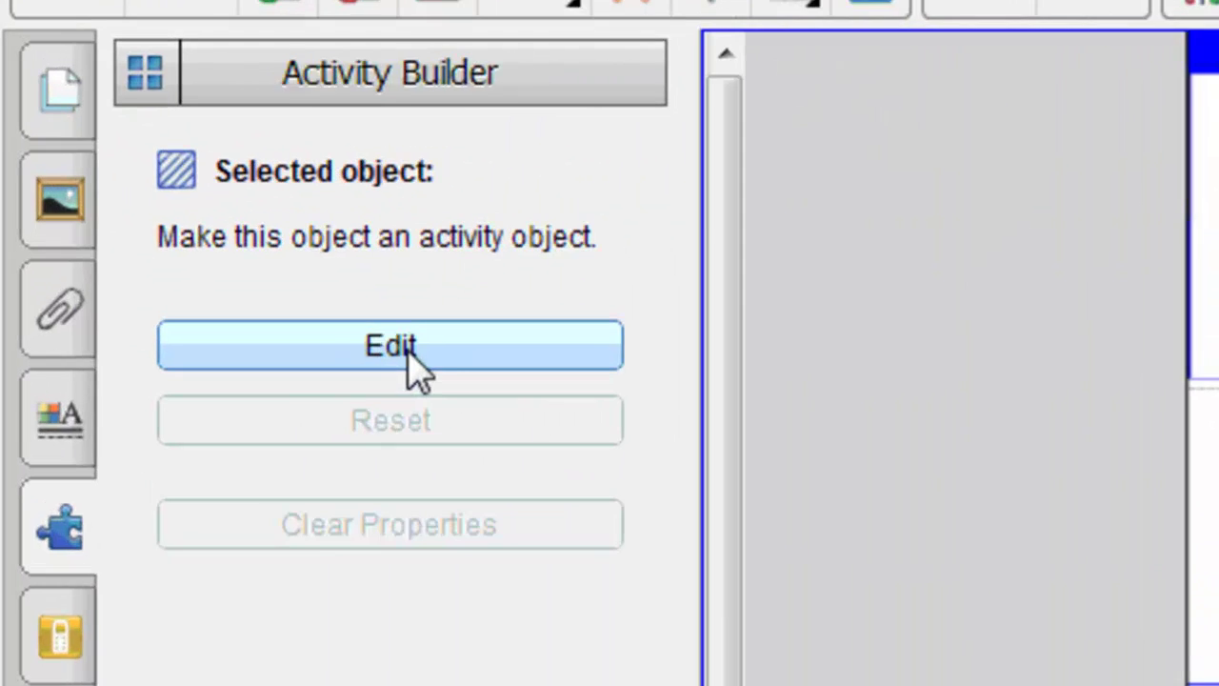
{"action": "left_click", "coordinate": [145, 234]}
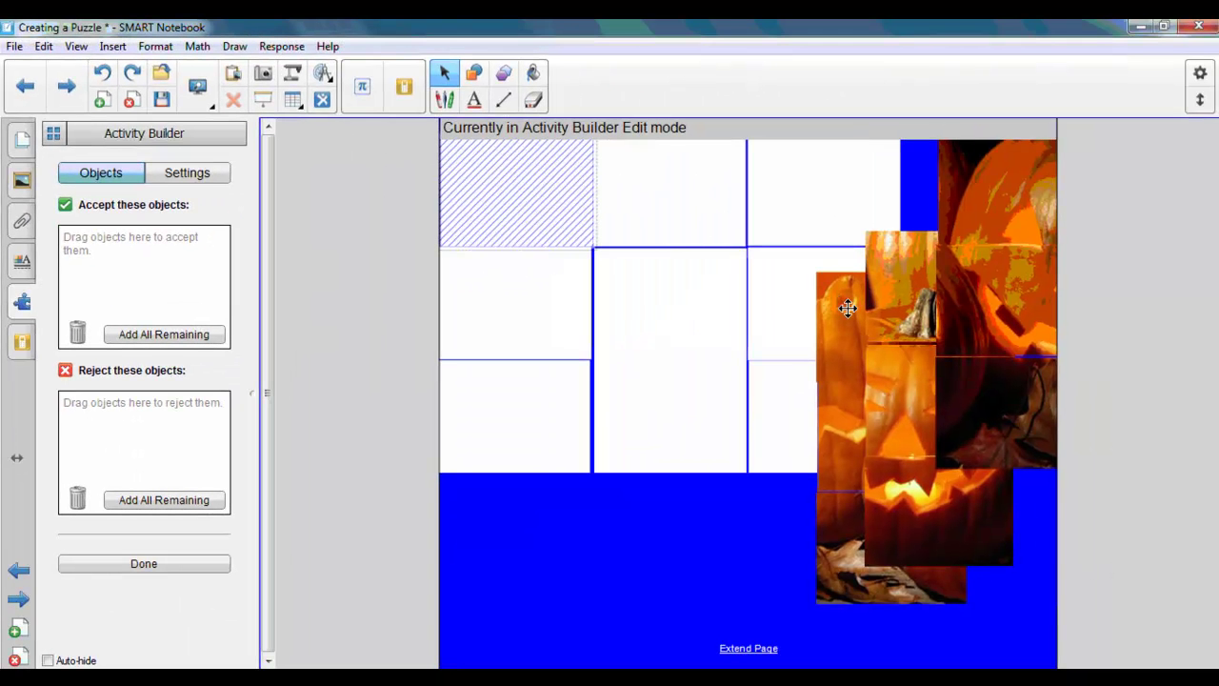
{"action": "left_click_drag", "start_coordinate": [846, 307], "coordinate": [160, 276]}
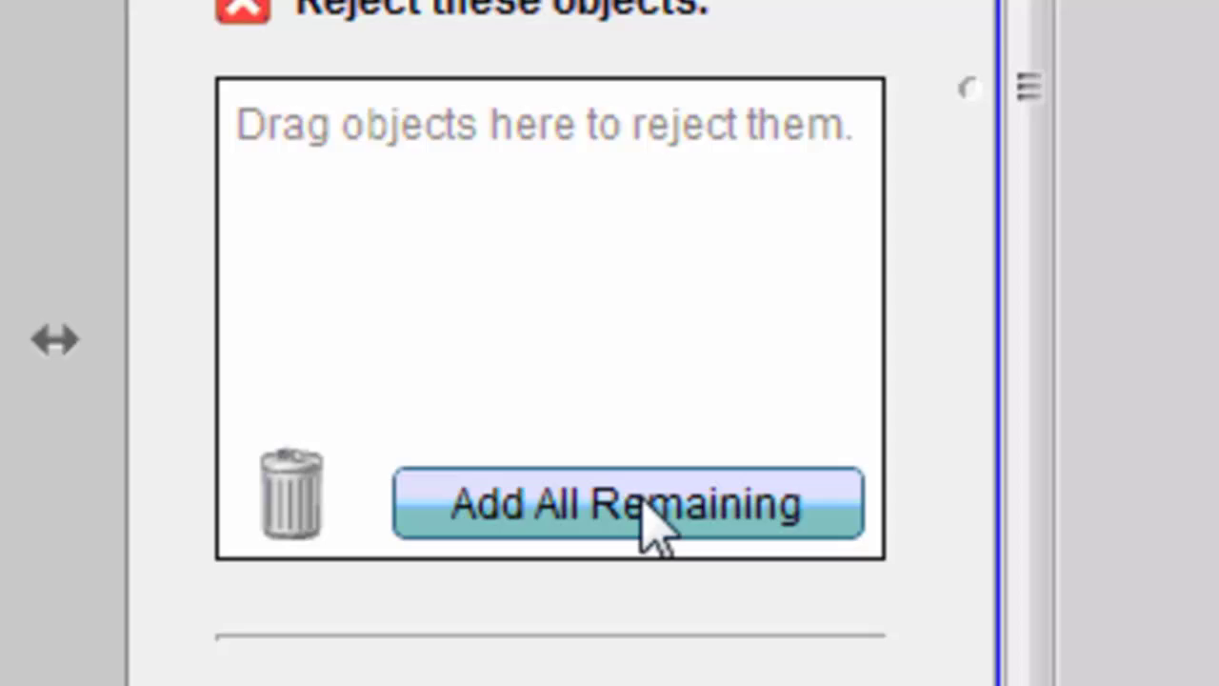
{"action": "left_click", "coordinate": [652, 519]}
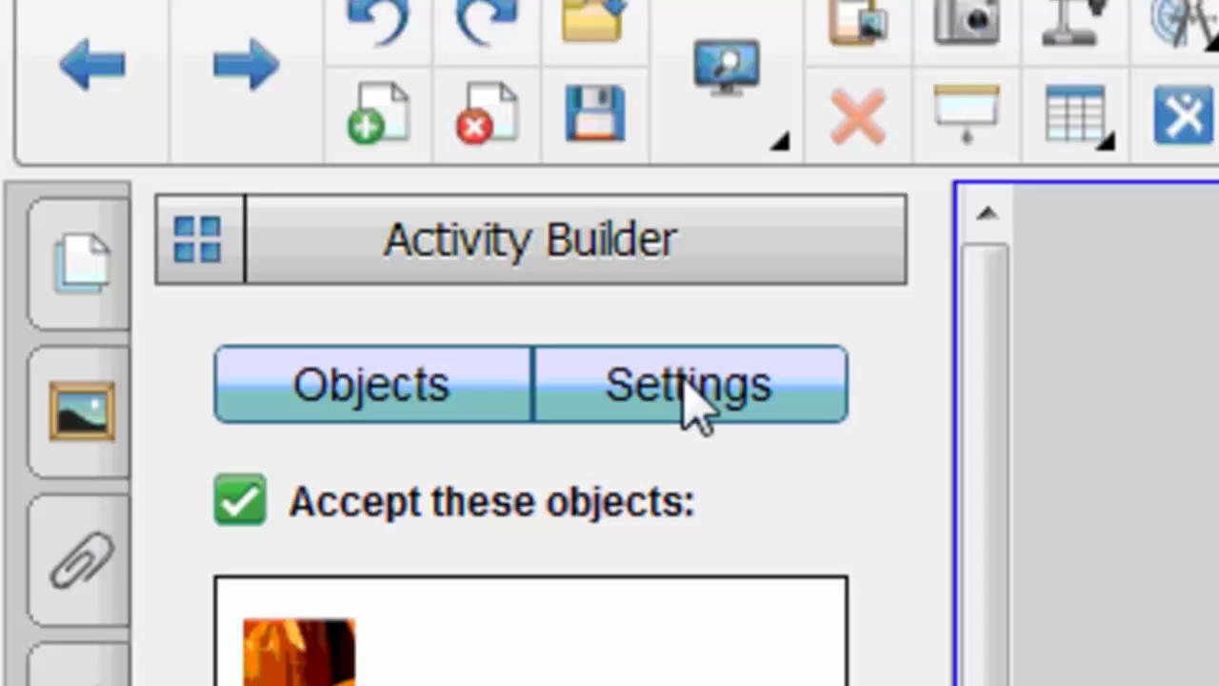
- Set the top-left rectangle's accept animation to Snap to Center and finish
{"action": "left_click", "coordinate": [189, 175]}
{"action": "left_click", "coordinate": [434, 450]}
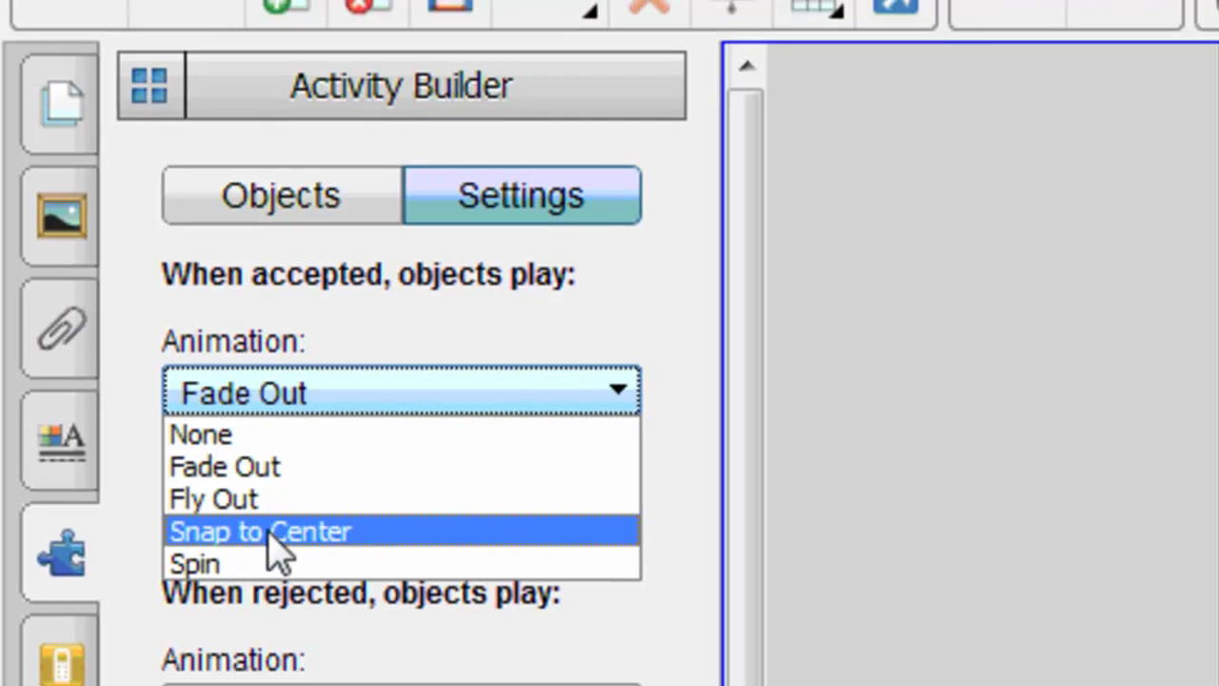
{"action": "left_click", "coordinate": [286, 553]}
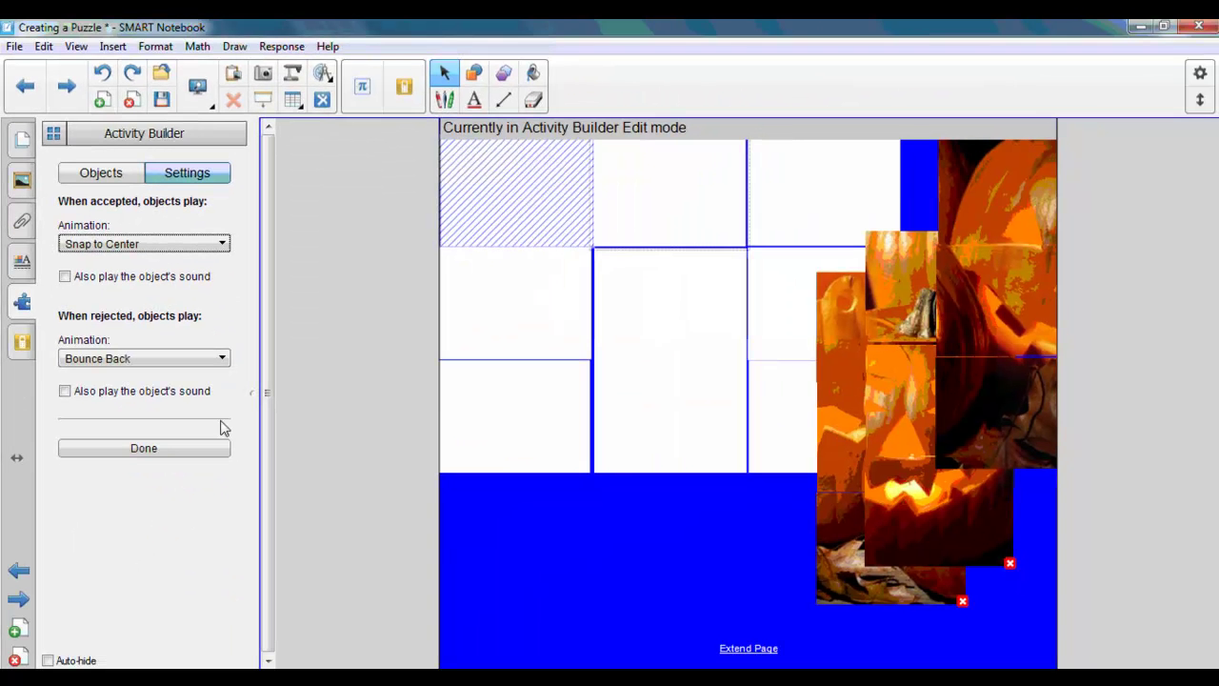
{"action": "left_click", "coordinate": [144, 448]}
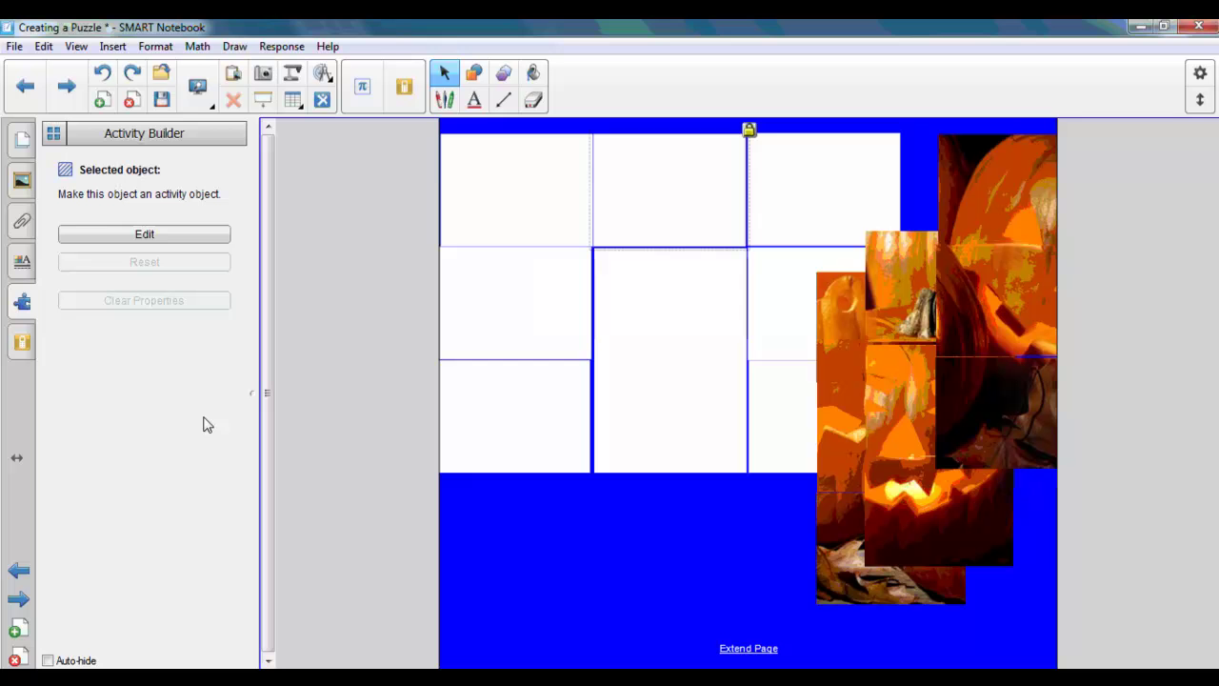
- Make the top-middle cell accept its pumpkin piece with Snap to Center, rejecting the rest
{"action": "left_click", "coordinate": [159, 235]}
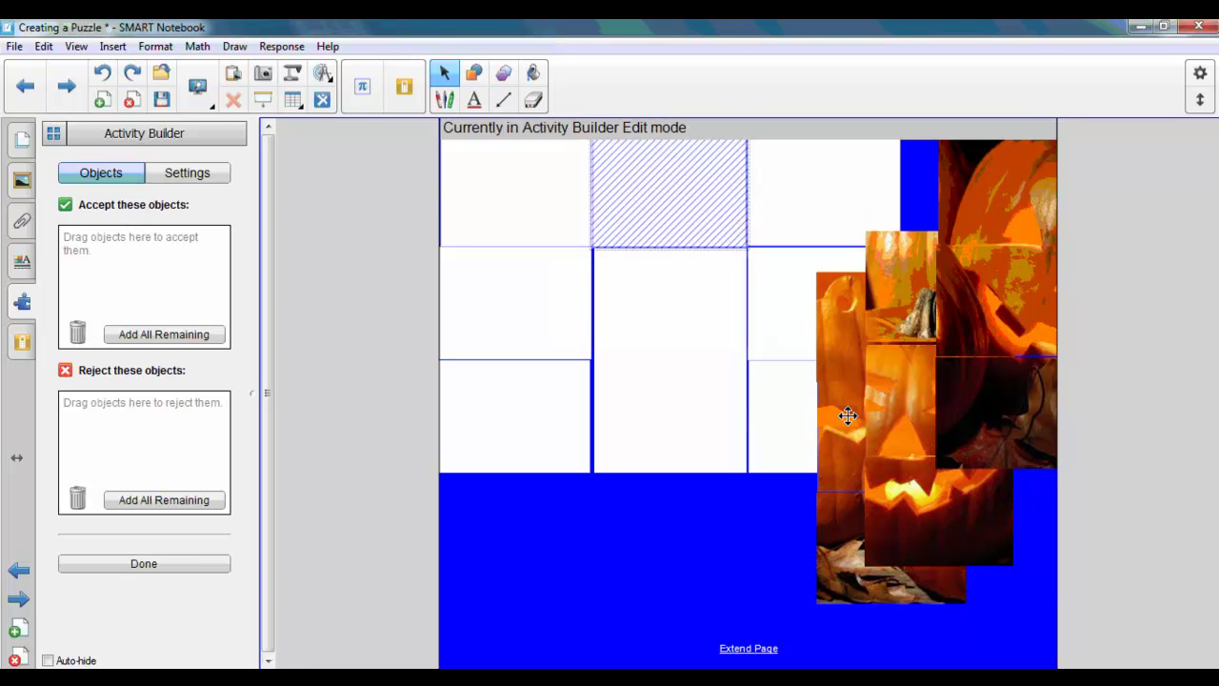
{"action": "left_click_drag", "start_coordinate": [907, 295], "coordinate": [133, 264]}
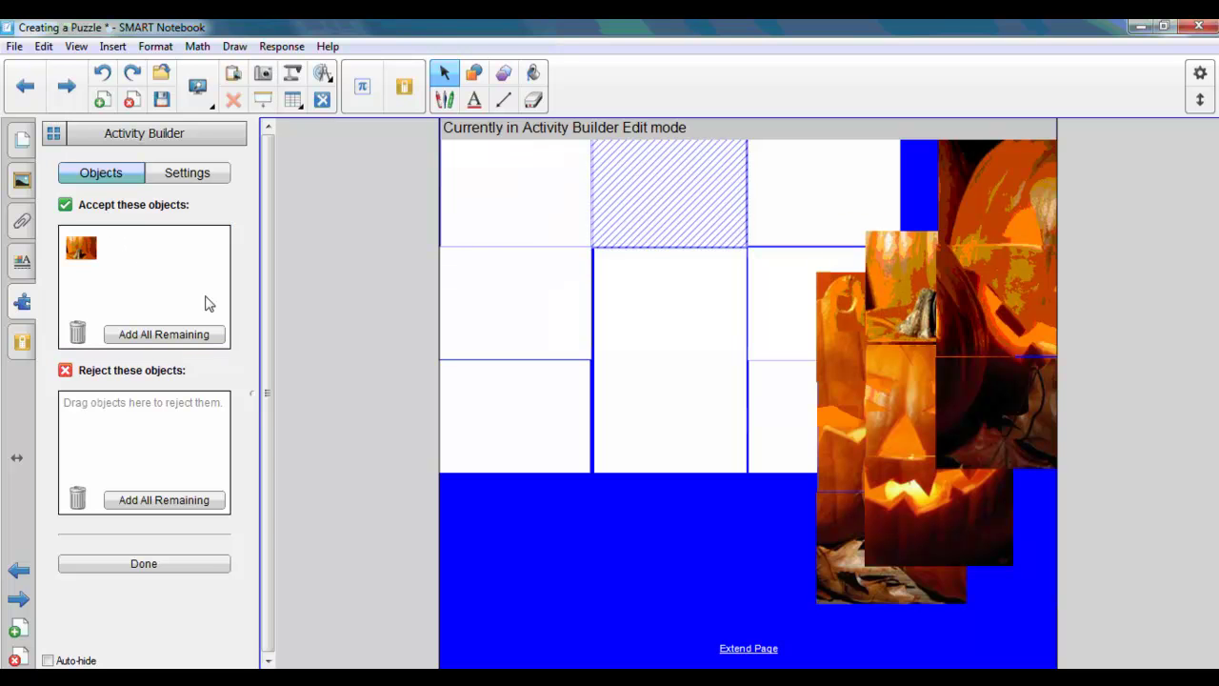
{"action": "left_click", "coordinate": [190, 500]}
{"action": "left_click", "coordinate": [183, 177]}
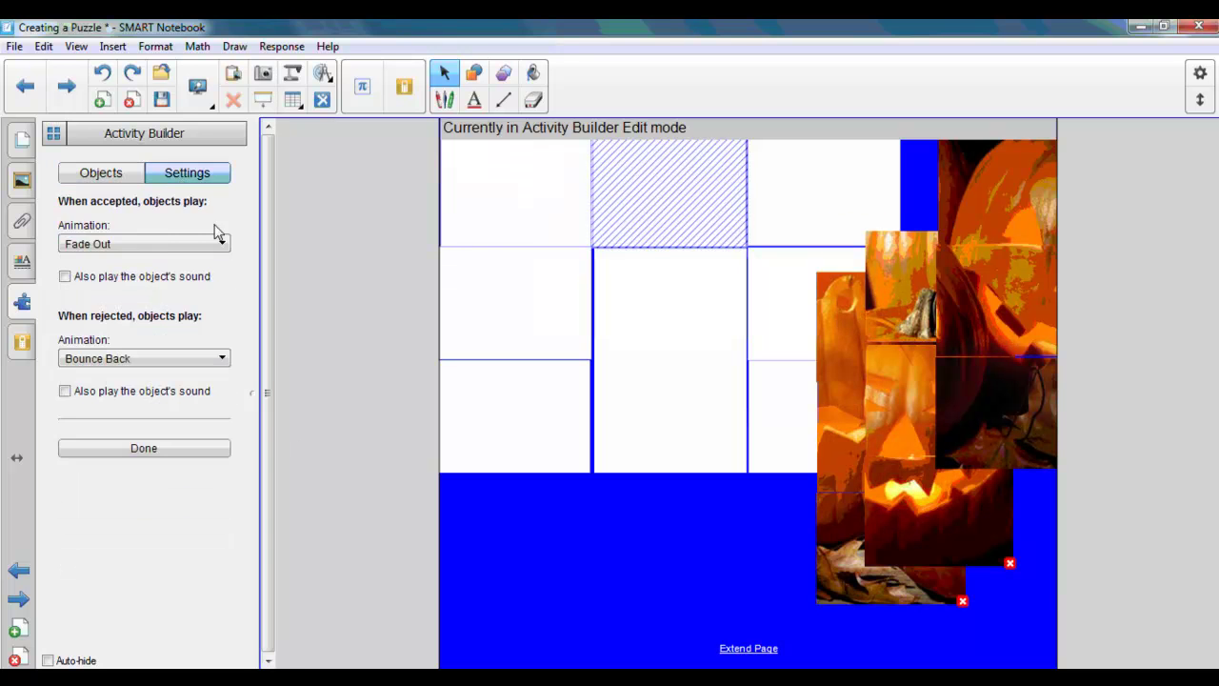
{"action": "left_click", "coordinate": [149, 243]}
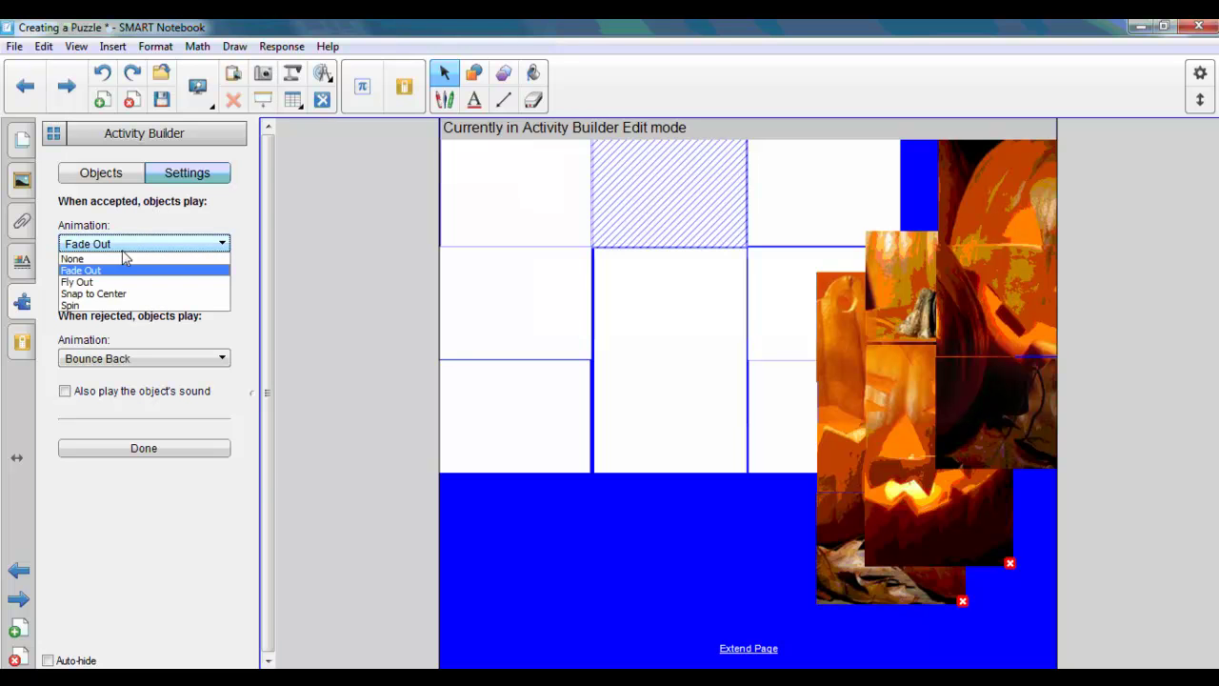
{"action": "left_click", "coordinate": [95, 270]}
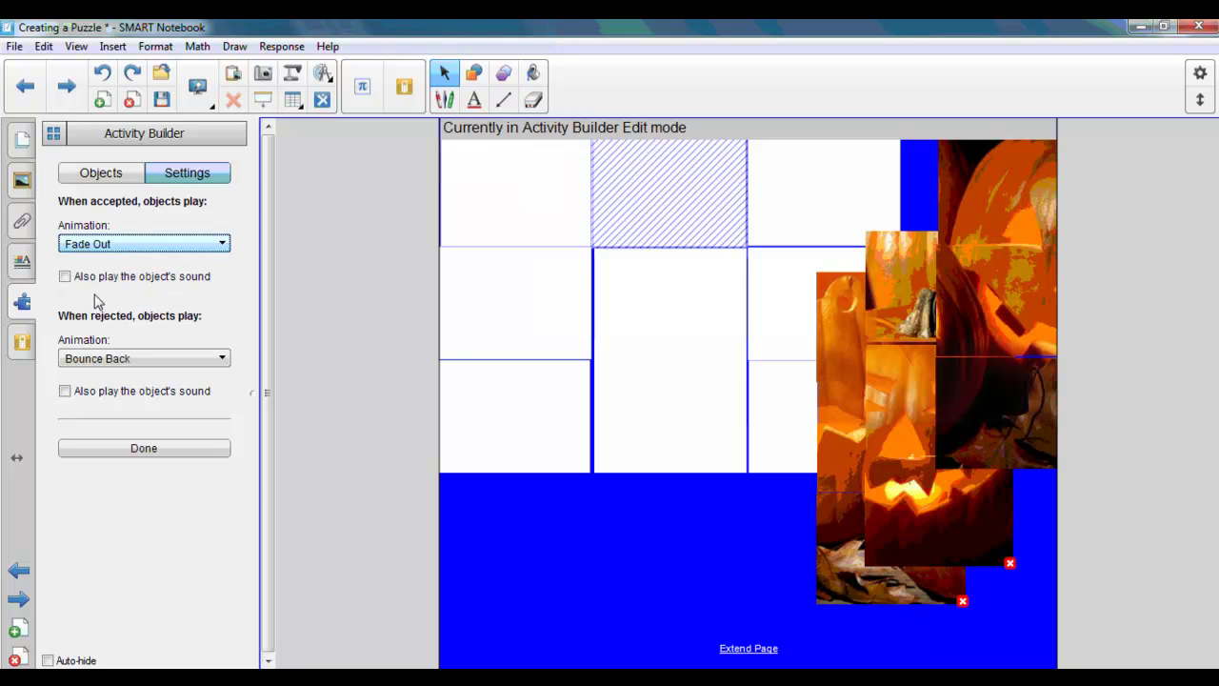
{"action": "left_click", "coordinate": [172, 454]}
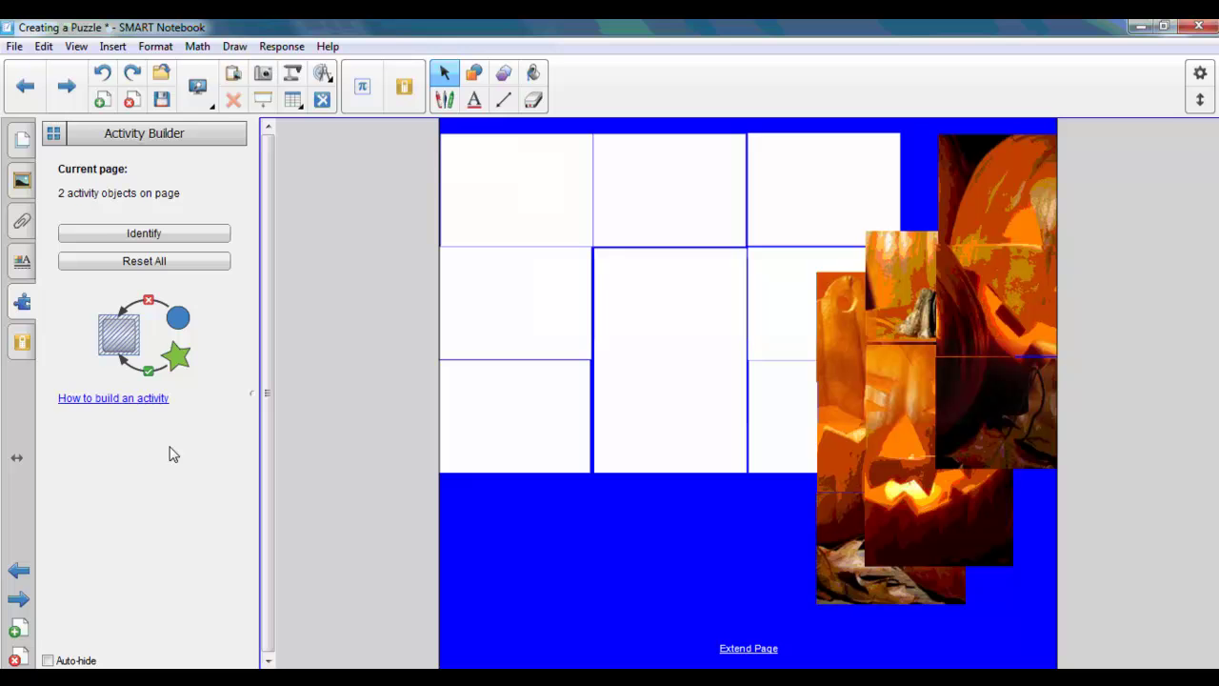
- Make the top-right cell accept its piece with Snap to Center, rejecting the other eight
{"action": "left_click", "coordinate": [756, 192]}
{"action": "left_click", "coordinate": [190, 232]}
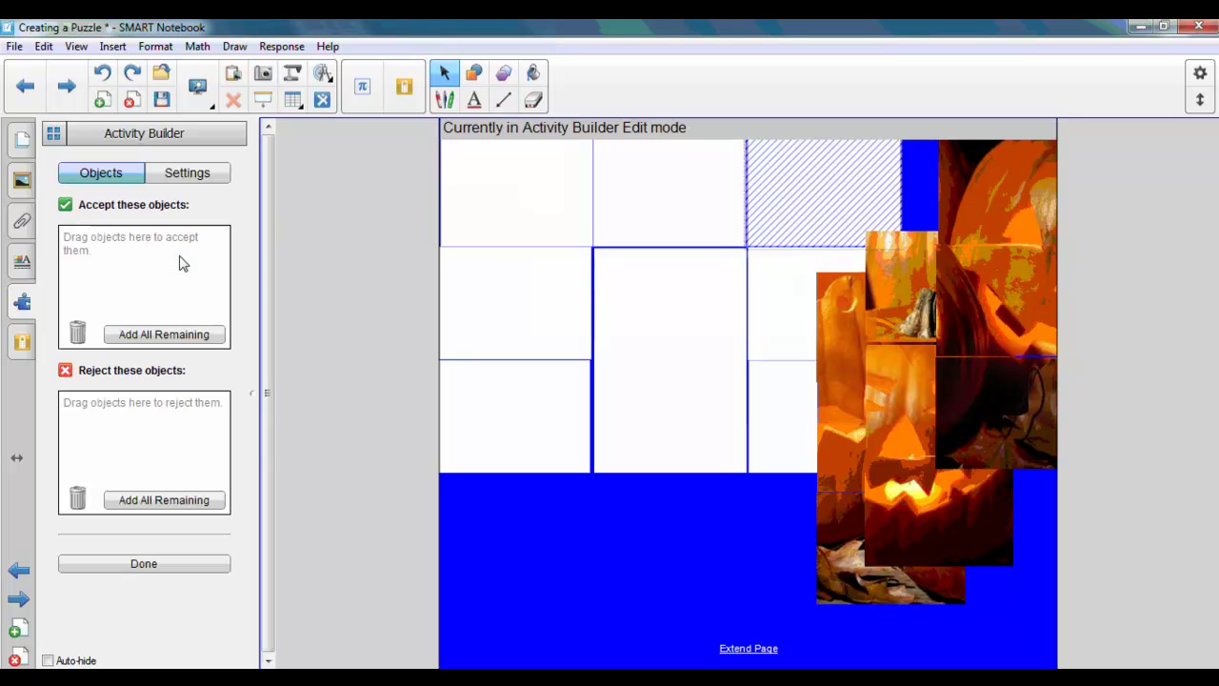
{"action": "left_click_drag", "start_coordinate": [994, 206], "coordinate": [130, 283]}
{"action": "left_click", "coordinate": [178, 501]}
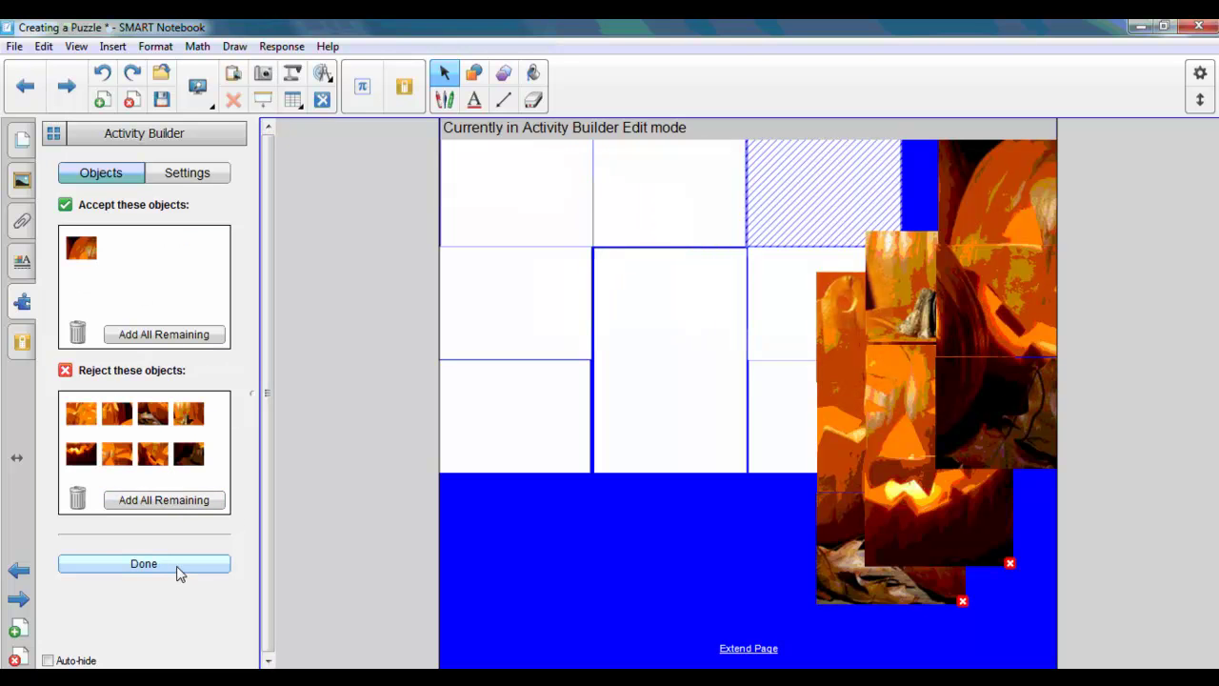
{"action": "left_click", "coordinate": [222, 177]}
{"action": "left_click", "coordinate": [163, 239]}
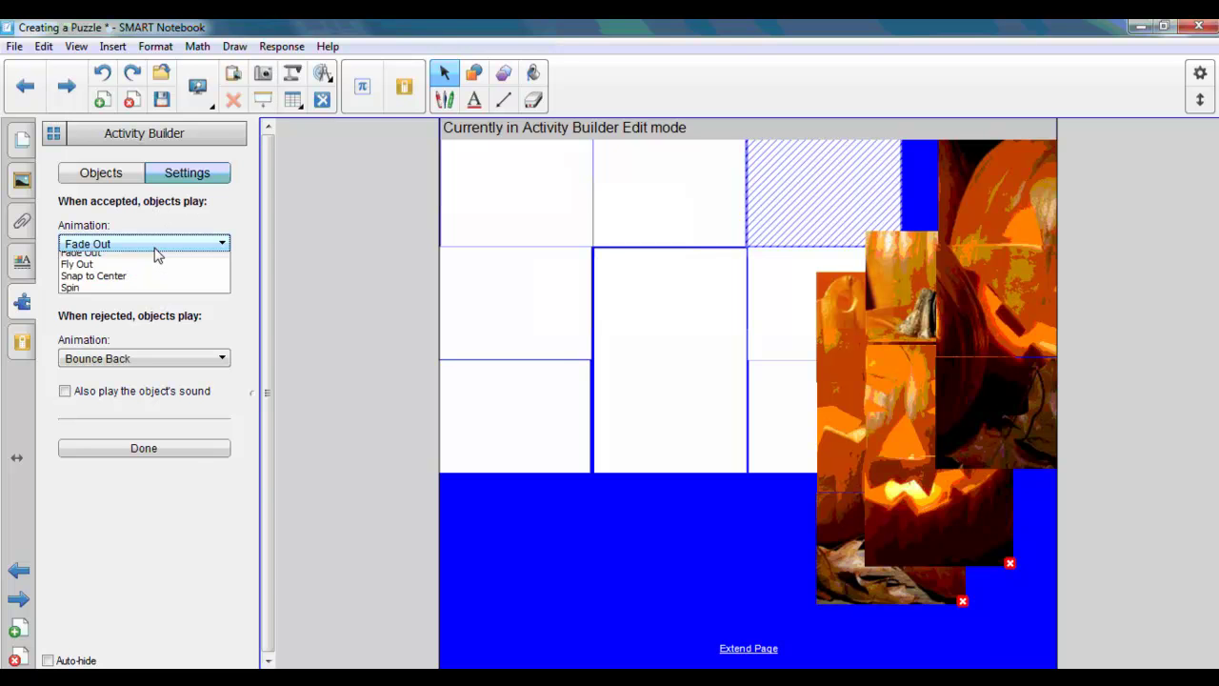
{"action": "left_click", "coordinate": [105, 291]}
{"action": "left_click", "coordinate": [186, 445]}
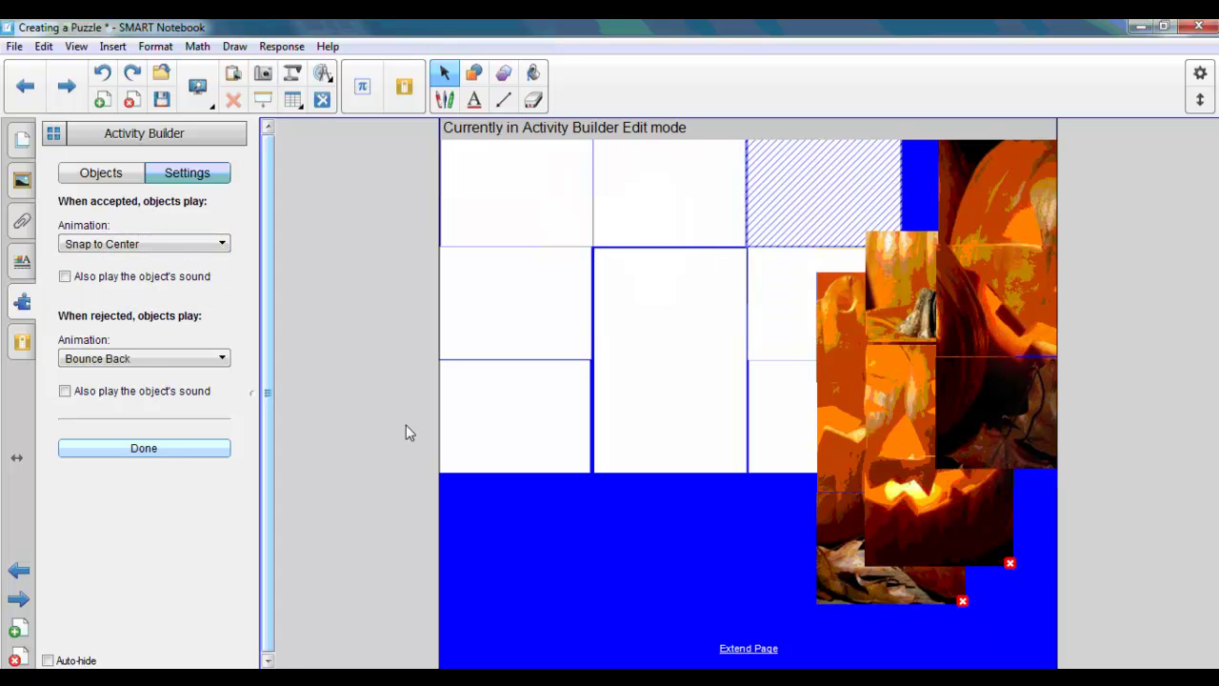
{"action": "left_click", "coordinate": [561, 302]}
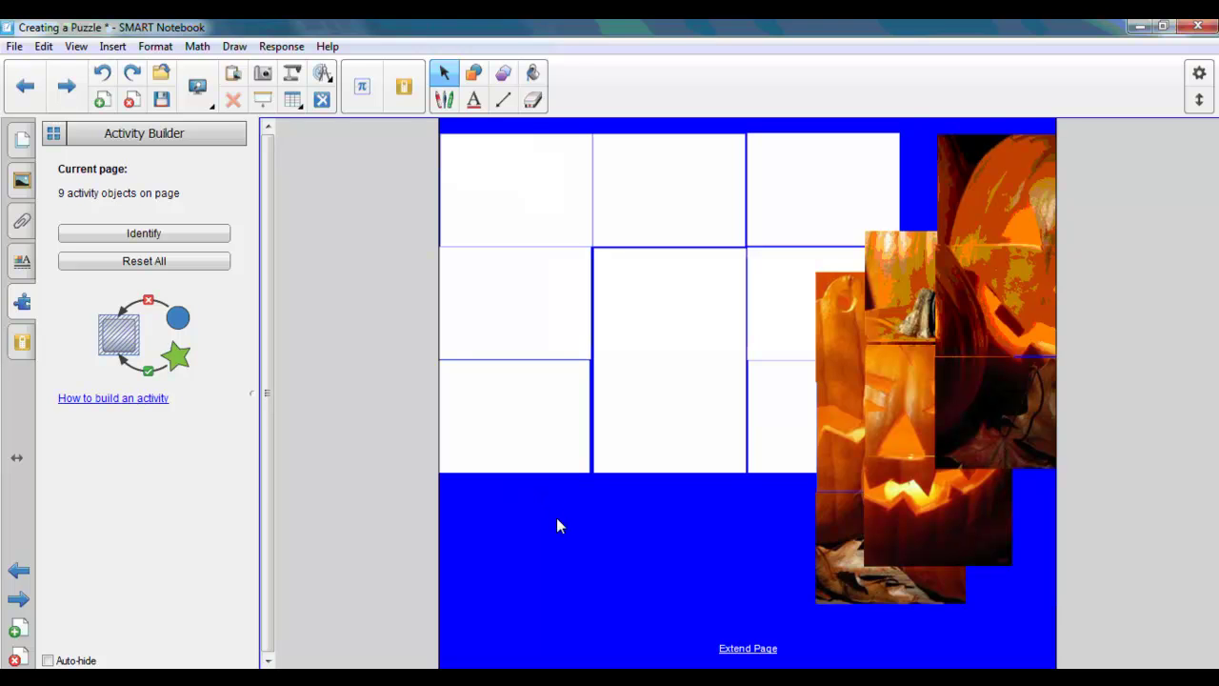
- Set page 4's background to No fill, replacing the solid blue with plain white
{"action": "left_click", "coordinate": [23, 138]}
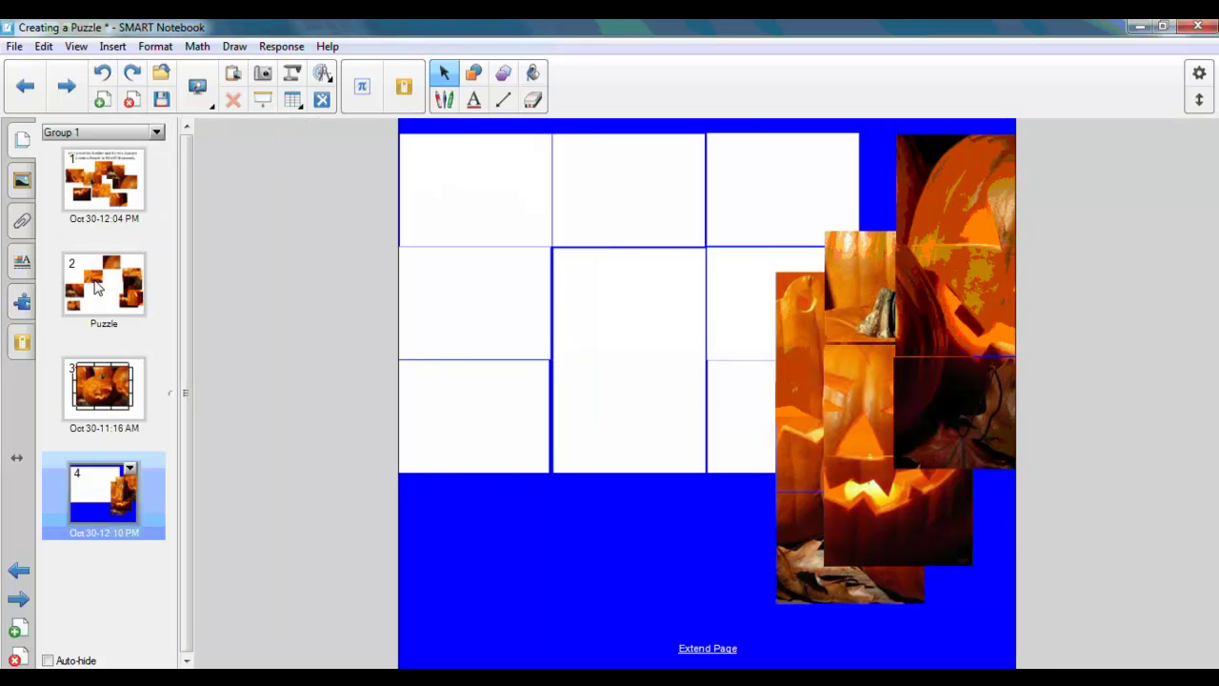
{"action": "right_click", "coordinate": [535, 514]}
{"action": "left_click", "coordinate": [626, 445]}
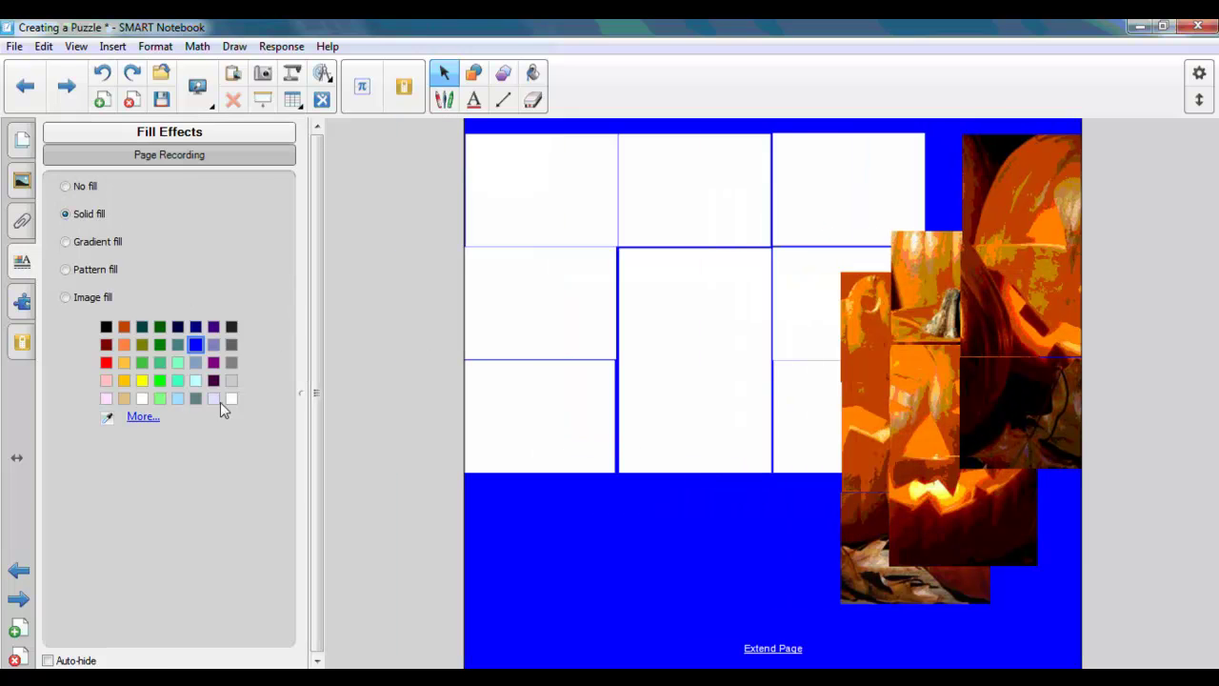
{"action": "left_click", "coordinate": [66, 187]}
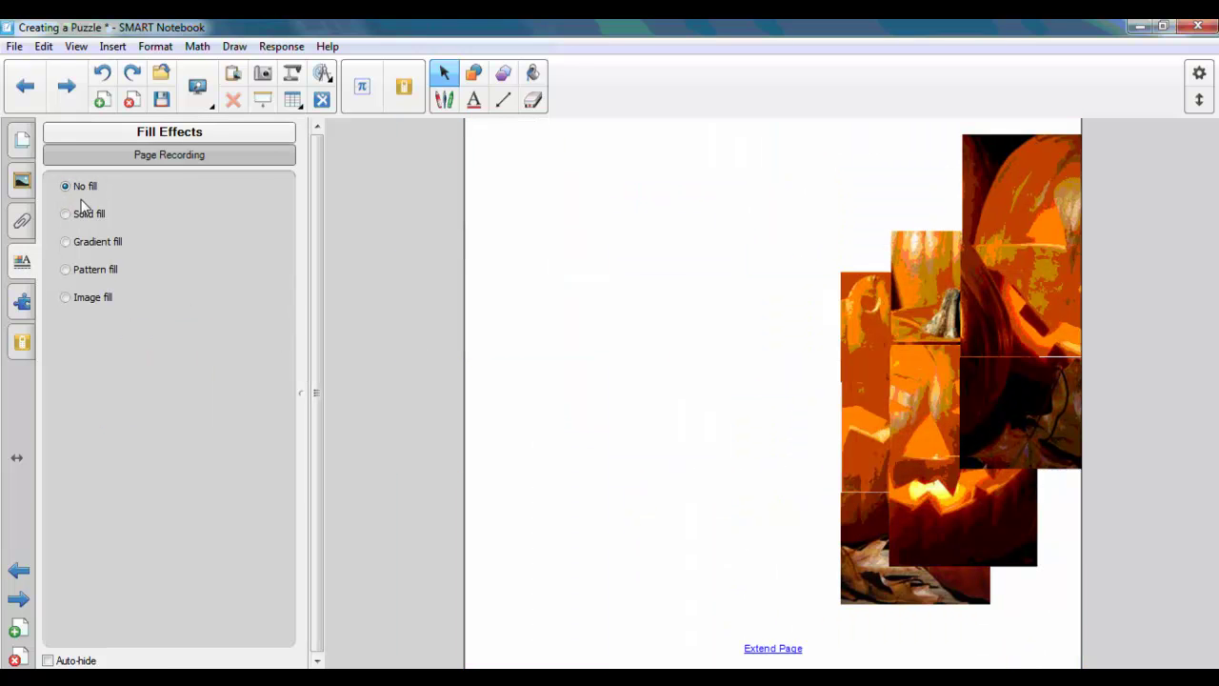
{"action": "left_click", "coordinate": [23, 138]}
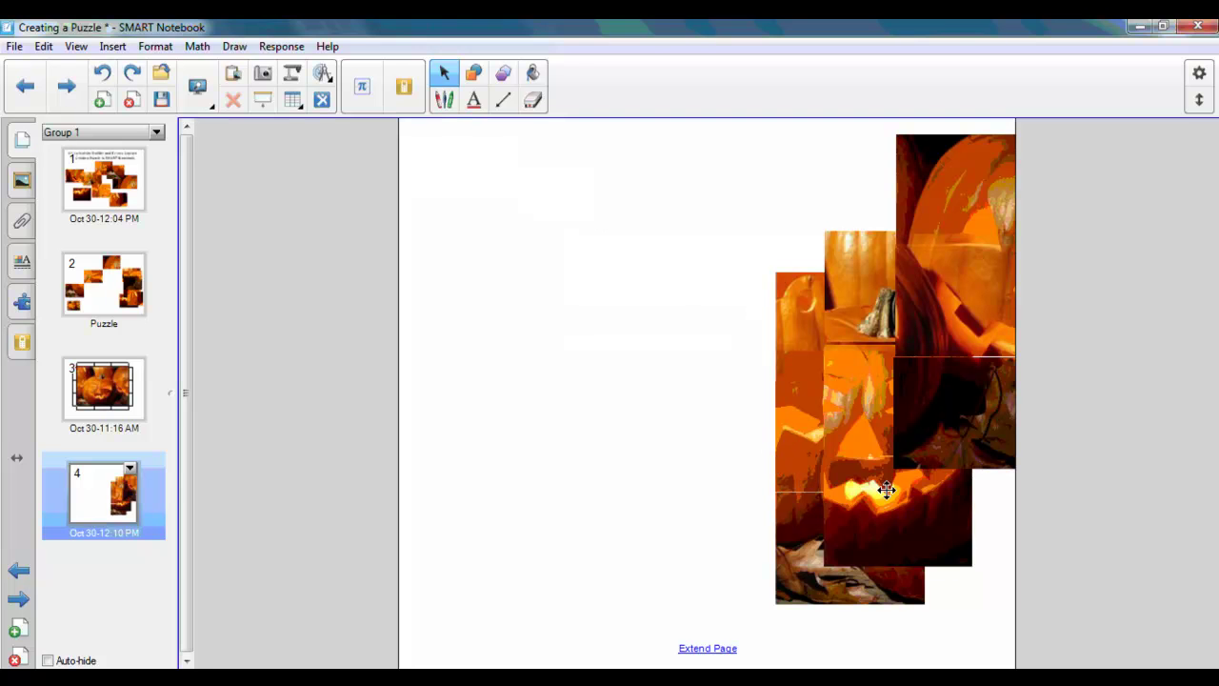
- Scatter the pumpkin pieces along the page's right edge and bottom
{"action": "left_click_drag", "start_coordinate": [882, 492], "coordinate": [965, 554]}
{"action": "left_click_drag", "start_coordinate": [897, 505], "coordinate": [935, 596]}
{"action": "left_click_drag", "start_coordinate": [854, 371], "coordinate": [879, 562]}
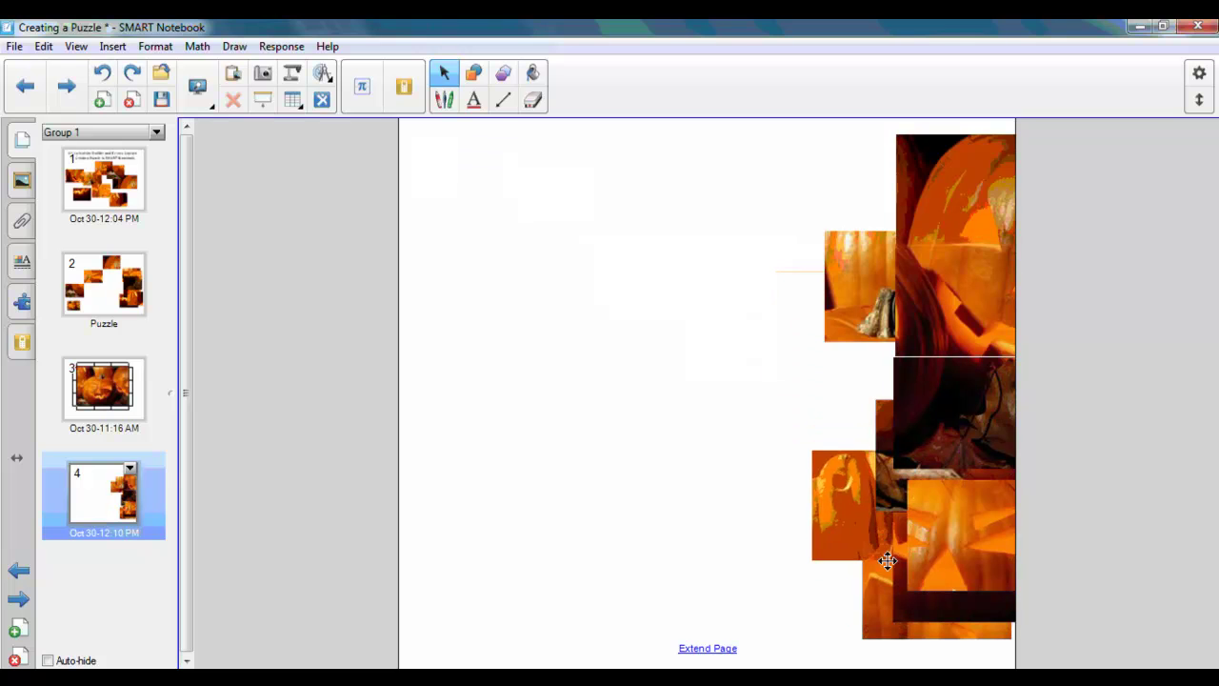
{"action": "left_click_drag", "start_coordinate": [947, 425], "coordinate": [960, 284]}
{"action": "left_click_drag", "start_coordinate": [964, 191], "coordinate": [929, 457]}
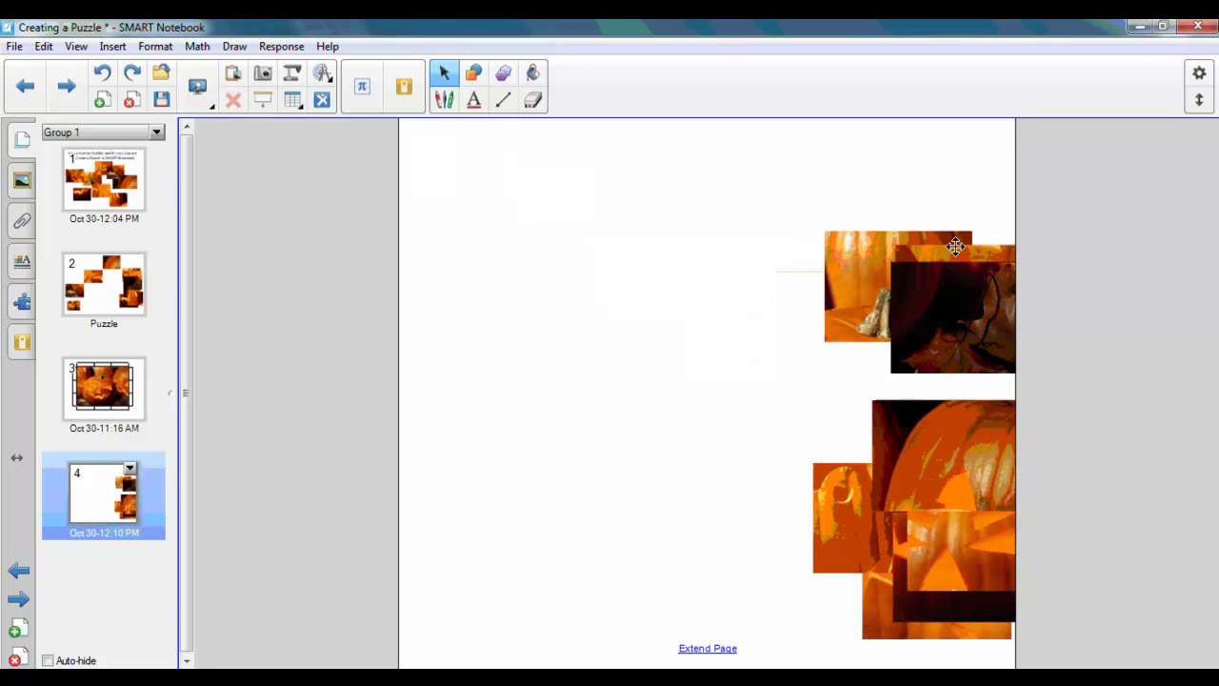
{"action": "left_click_drag", "start_coordinate": [955, 246], "coordinate": [956, 169]}
{"action": "left_click_drag", "start_coordinate": [869, 280], "coordinate": [931, 432]}
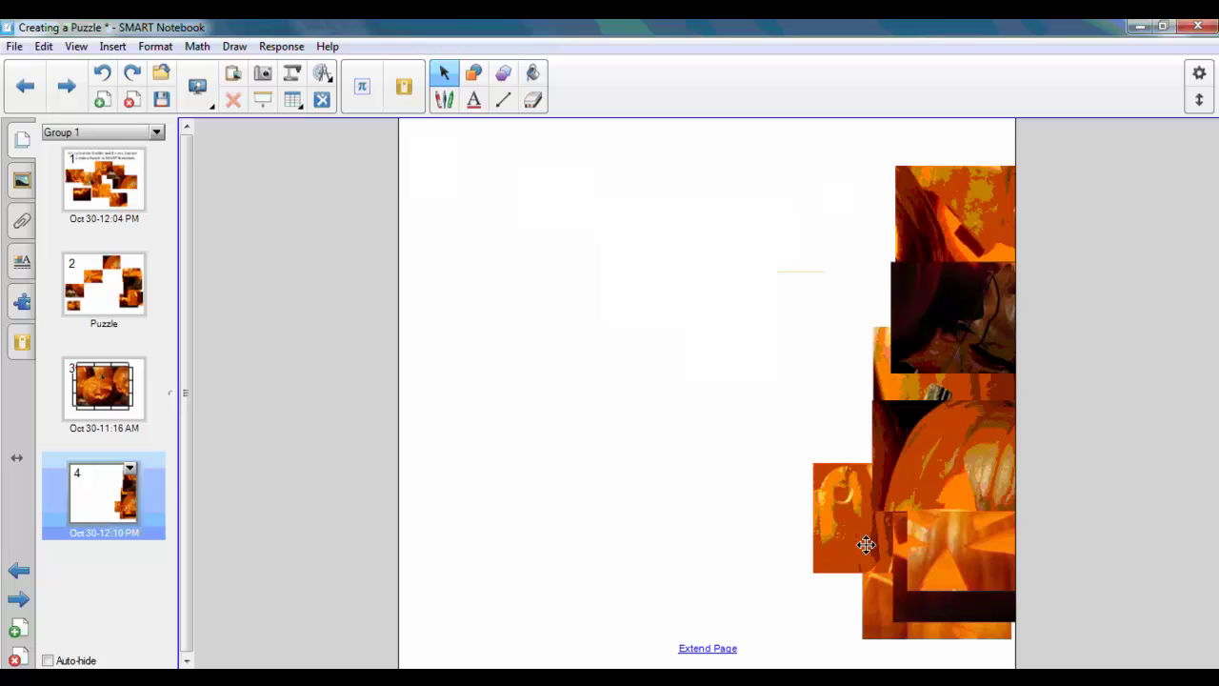
{"action": "left_click_drag", "start_coordinate": [865, 544], "coordinate": [714, 577]}
{"action": "left_click_drag", "start_coordinate": [911, 591], "coordinate": [665, 580]}
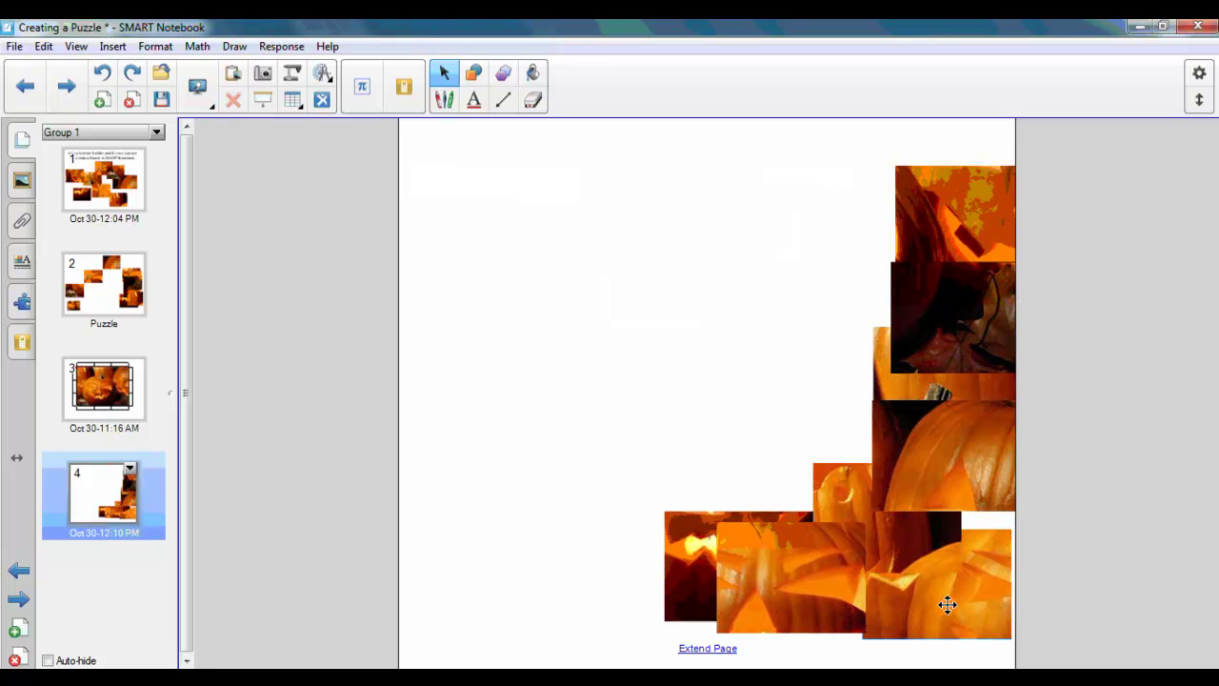
- Fine-tune the jumbled pieces' positions and save the file 'Creating a Puzzle'
{"action": "mouse_move", "coordinate": [947, 603]}
{"action": "left_mouse_down"}
{"action": "mouse_move", "coordinate": [953, 530]}
{"action": "mouse_move", "coordinate": [925, 539]}
{"action": "mouse_move", "coordinate": [946, 612]}
{"action": "left_mouse_up"}
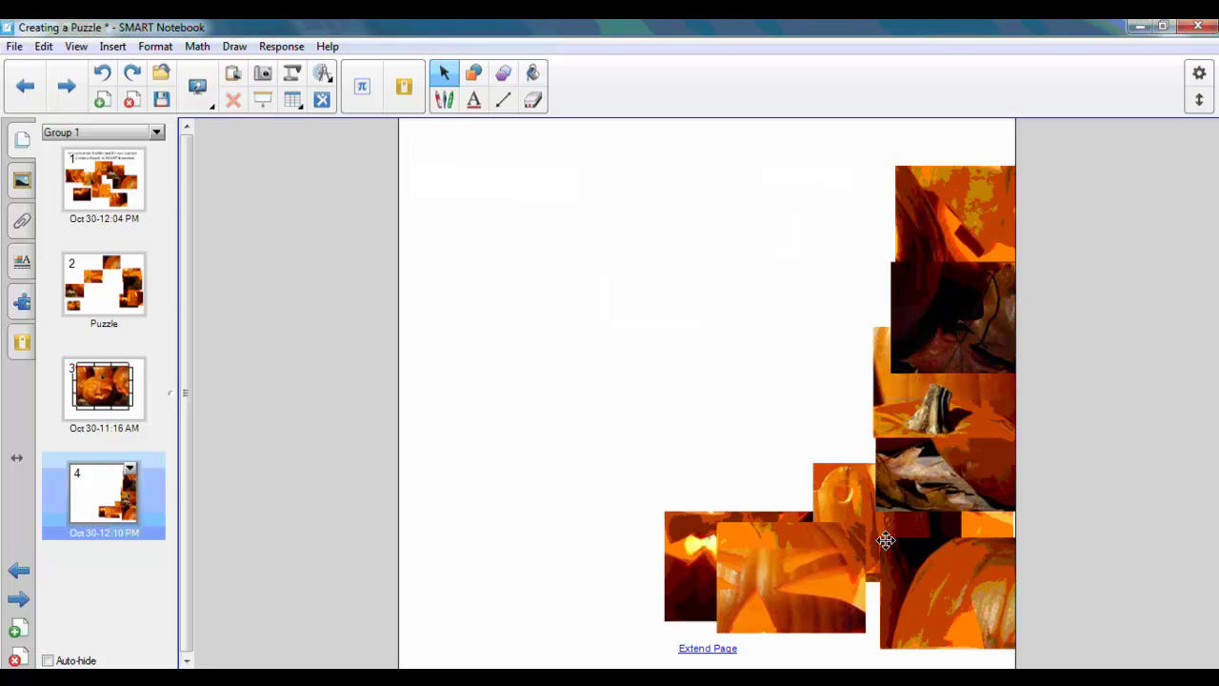
{"action": "left_click_drag", "start_coordinate": [860, 517], "coordinate": [850, 521]}
{"action": "left_click_drag", "start_coordinate": [688, 564], "coordinate": [657, 567]}
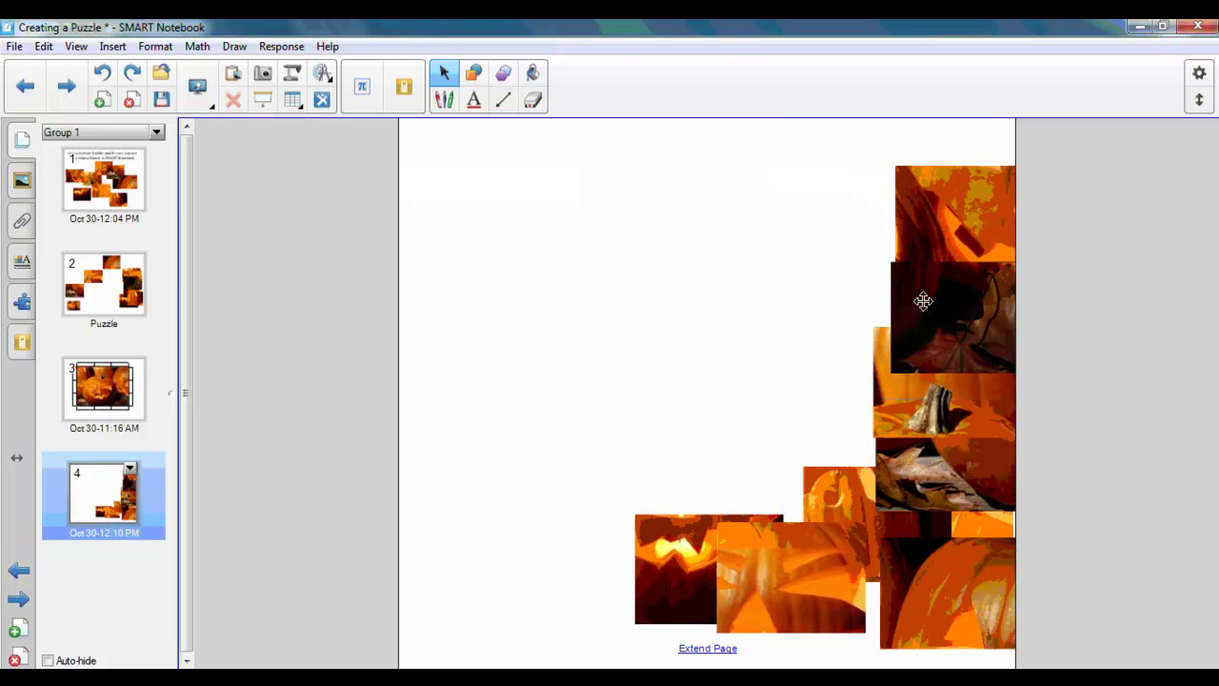
{"action": "left_click_drag", "start_coordinate": [937, 239], "coordinate": [939, 198]}
{"action": "left_click_drag", "start_coordinate": [936, 288], "coordinate": [936, 261]}
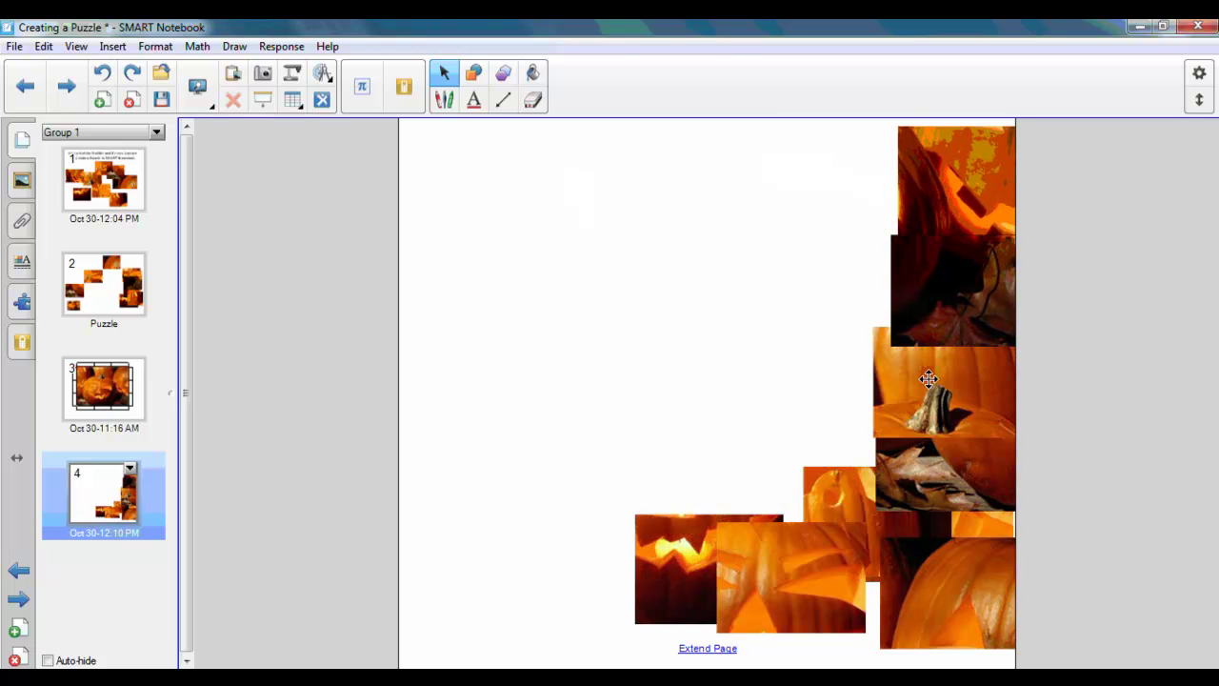
{"action": "left_click_drag", "start_coordinate": [929, 380], "coordinate": [942, 369]}
{"action": "left_click", "coordinate": [161, 99]}
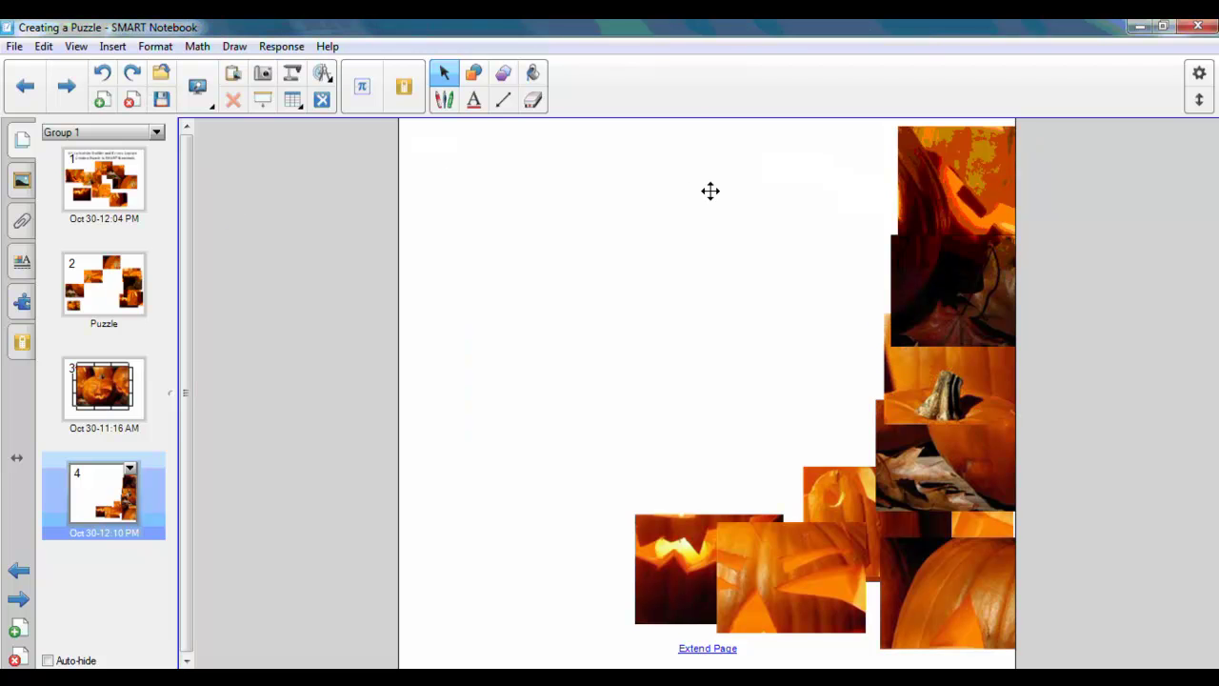
- Undo a misplaced top-right piece, then snap pieces into the centre, bottom-middle and top-left cells
{"action": "left_click_drag", "start_coordinate": [952, 180], "coordinate": [590, 200]}
{"action": "key", "text": "ctrl+z"}
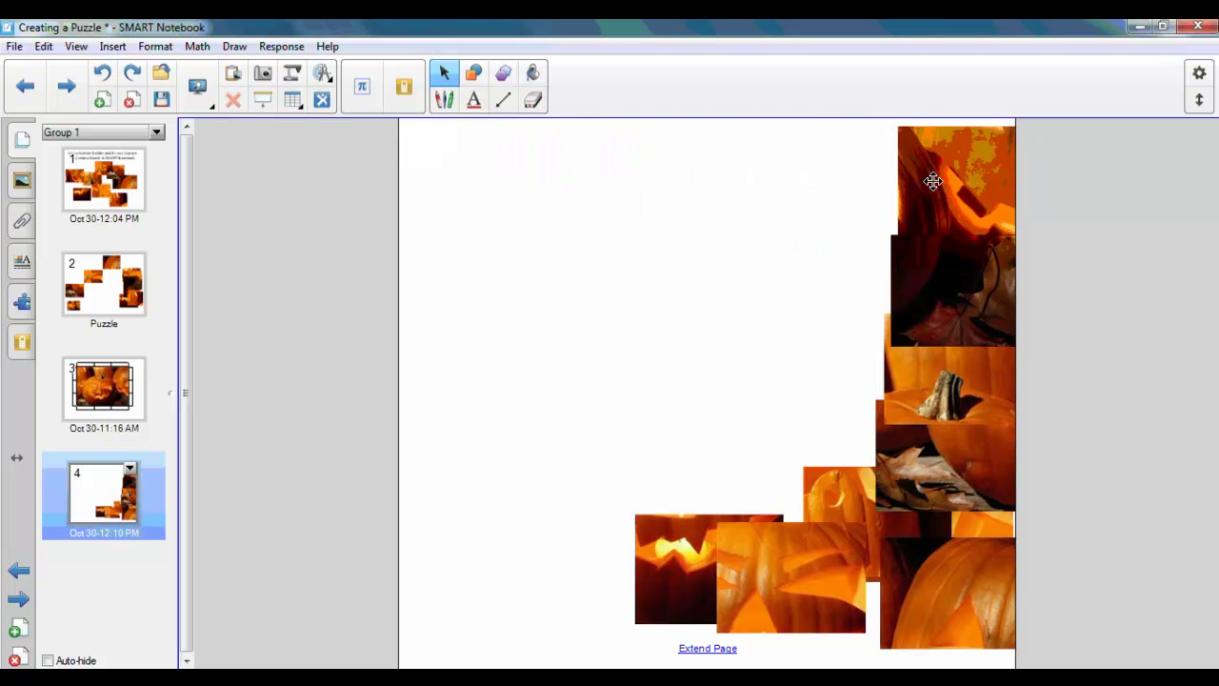
{"action": "left_click_drag", "start_coordinate": [783, 558], "coordinate": [624, 290]}
{"action": "left_click_drag", "start_coordinate": [737, 590], "coordinate": [651, 431]}
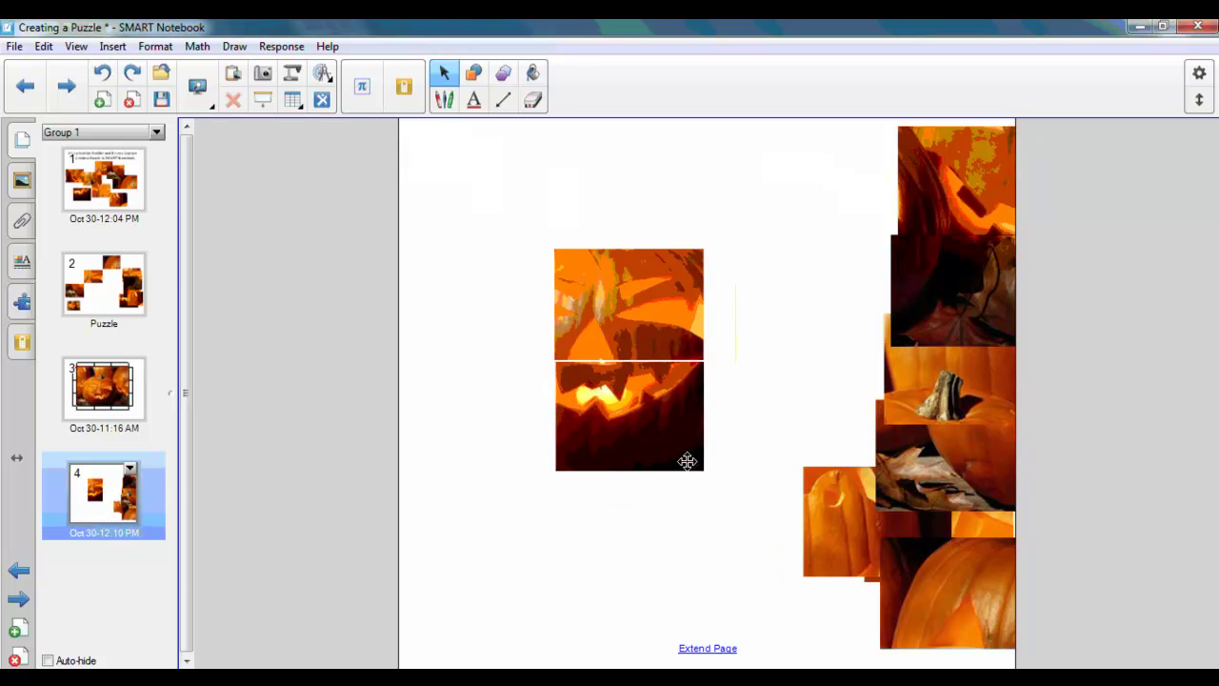
{"action": "left_click_drag", "start_coordinate": [841, 519], "coordinate": [435, 175]}
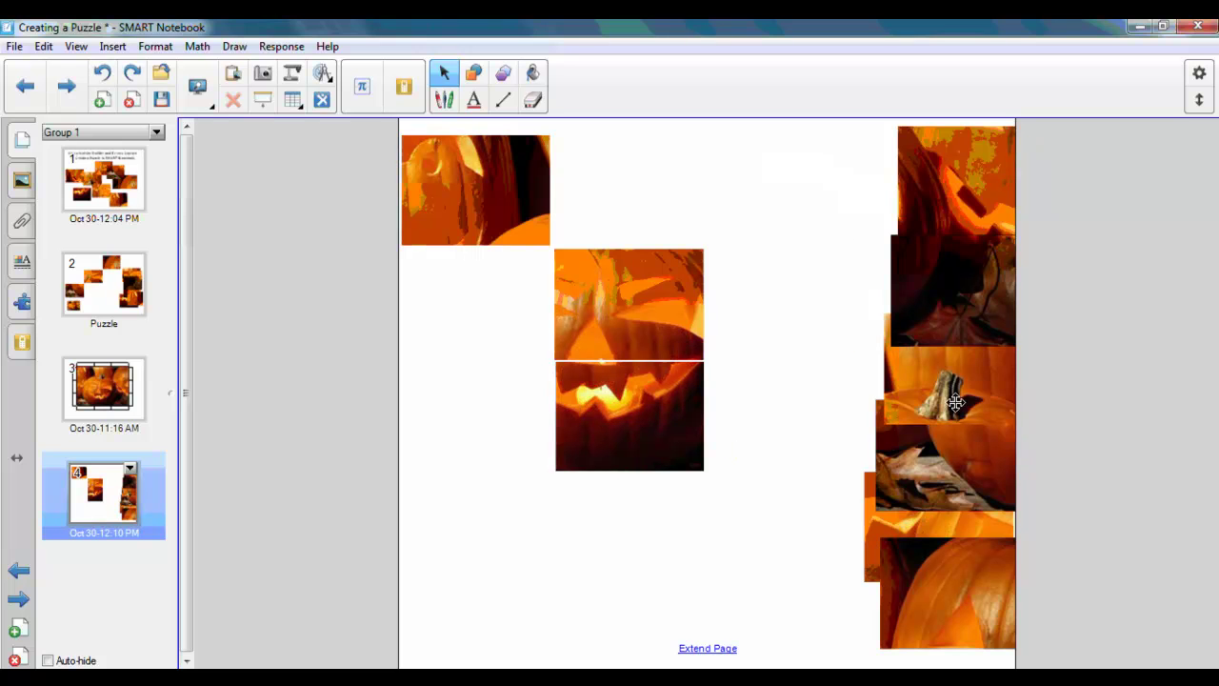
- Snap the remaining six pieces into top-middle, middle-right, bottom-right, bottom-left, middle-left and top-right cells
{"action": "left_click_drag", "start_coordinate": [947, 400], "coordinate": [615, 198]}
{"action": "left_click_drag", "start_coordinate": [957, 195], "coordinate": [768, 318]}
{"action": "left_click_drag", "start_coordinate": [914, 315], "coordinate": [698, 417]}
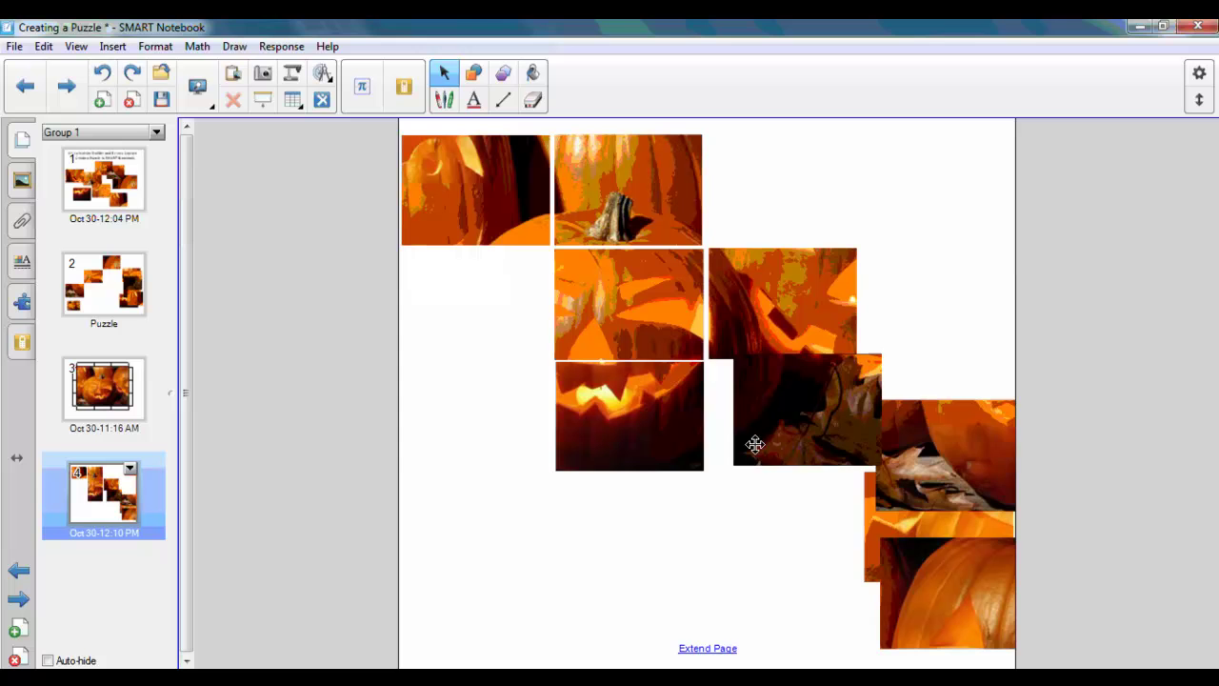
{"action": "left_click_drag", "start_coordinate": [755, 444], "coordinate": [729, 449]}
{"action": "left_click_drag", "start_coordinate": [940, 476], "coordinate": [466, 436]}
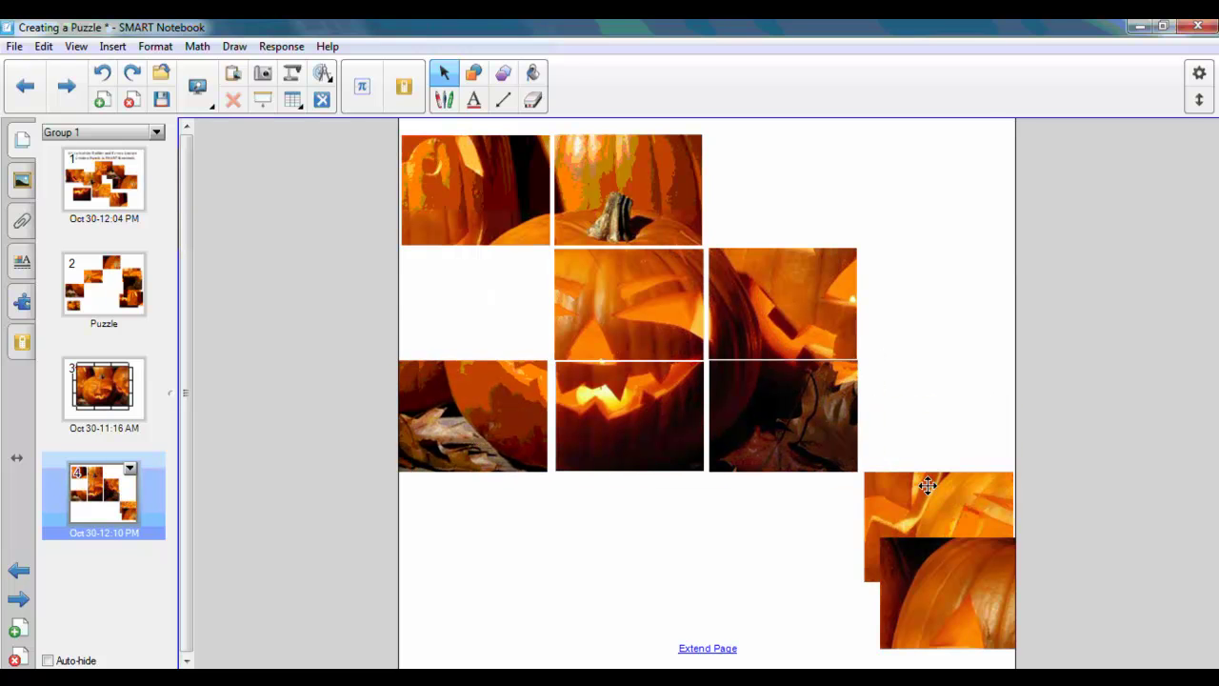
{"action": "left_click_drag", "start_coordinate": [928, 486], "coordinate": [483, 277]}
{"action": "left_click_drag", "start_coordinate": [961, 604], "coordinate": [781, 164]}
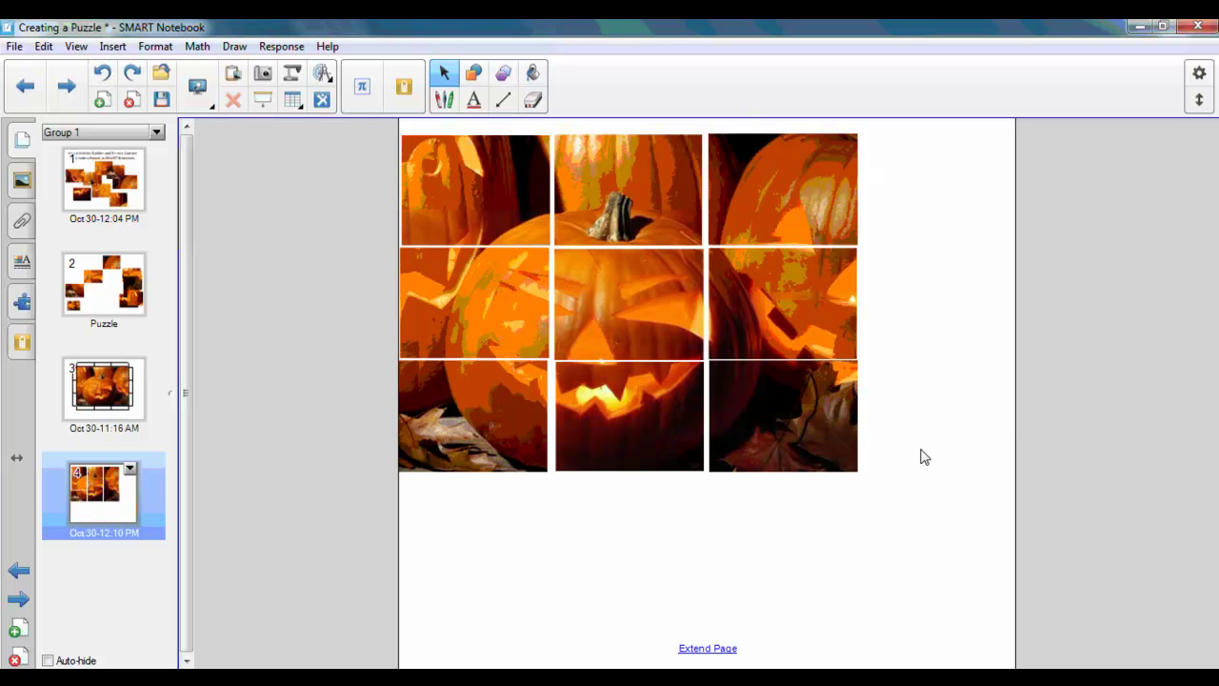